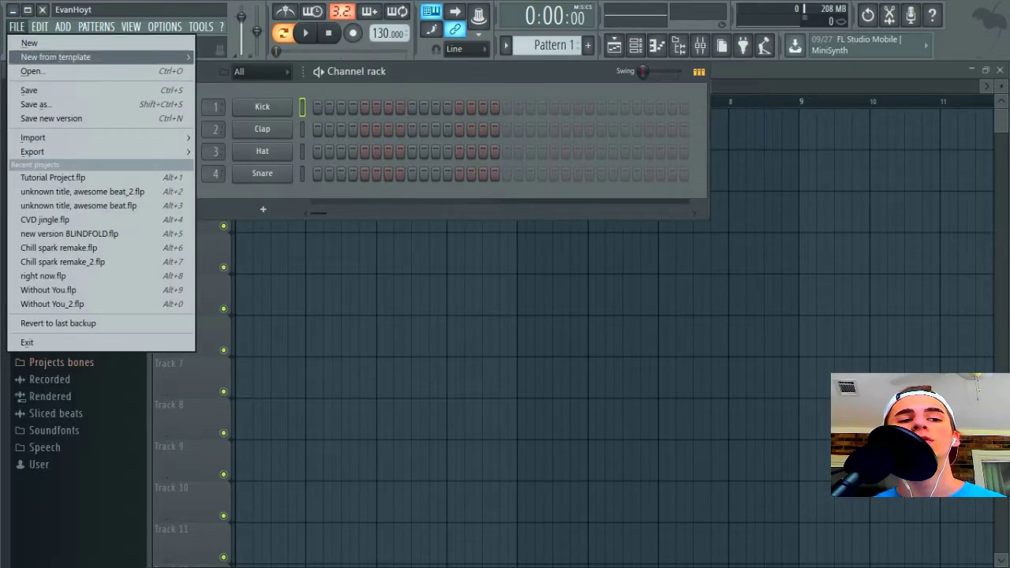
# Open the recent project Tutorial Project.flp and play back its arrangement in the playlist
pyautogui.click(53, 177)
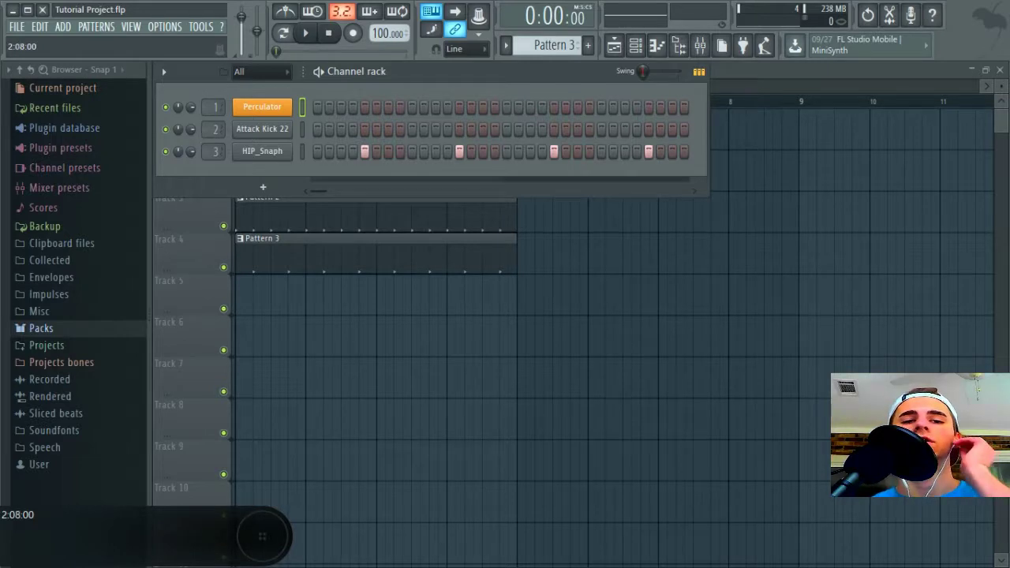
pyautogui.press('F5')
pyautogui.press('space')
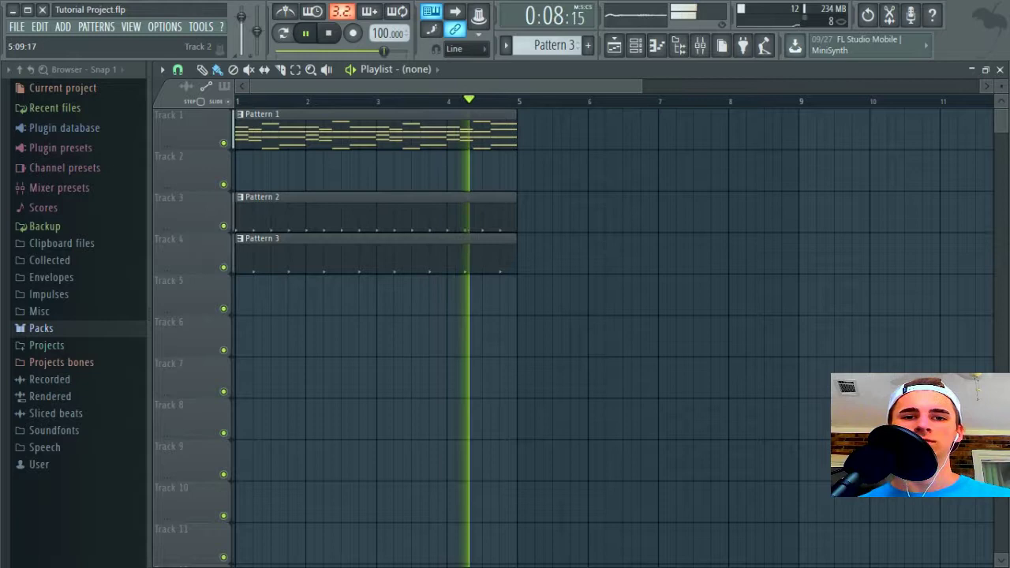
pyautogui.press('space')
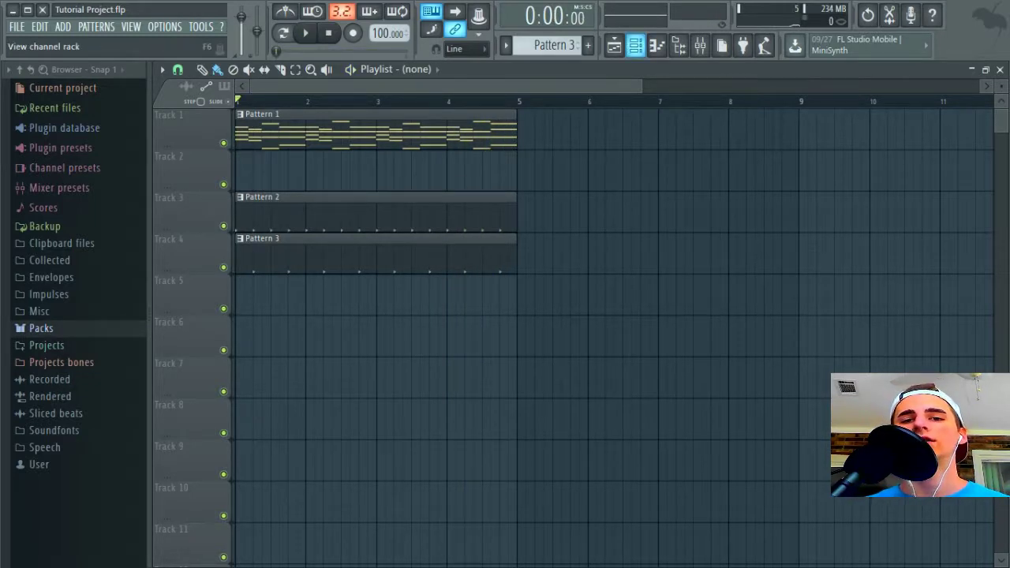
# Add the 808 CH sample from the Drums pack's Hats folder as a channel in Pattern 4 and route it to mixer track 4
pyautogui.click(635, 45)
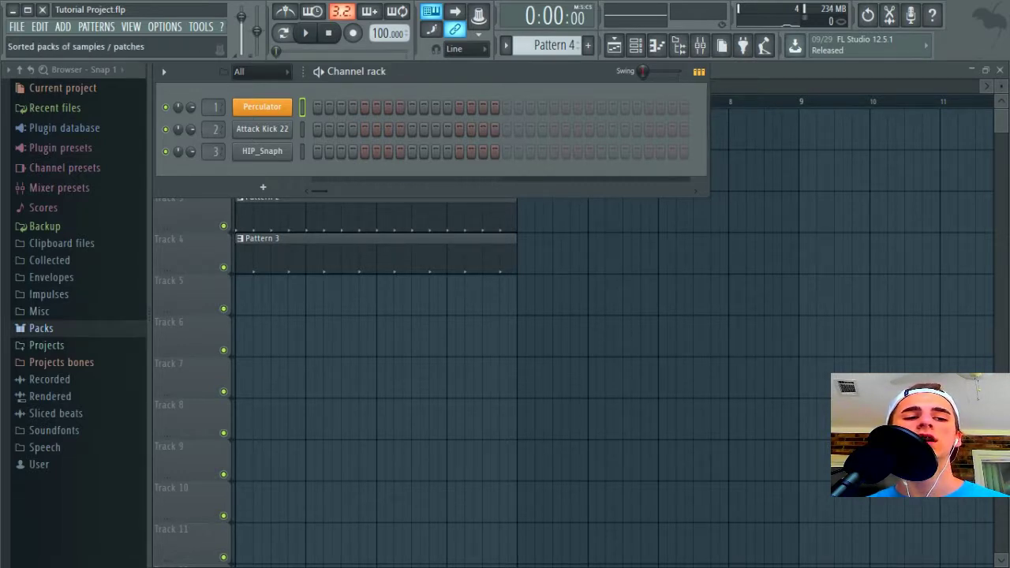
pyautogui.click(41, 328)
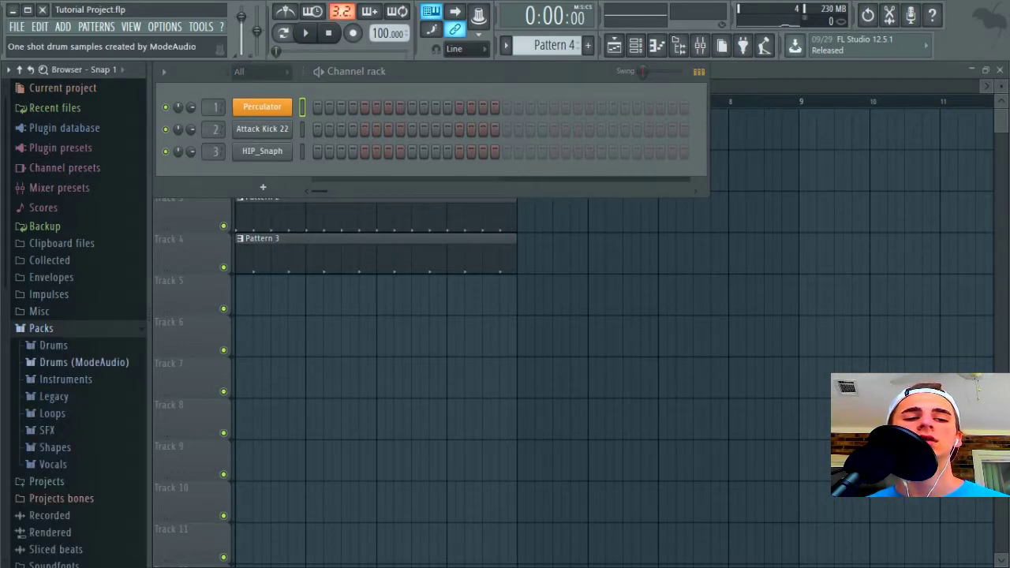
pyautogui.click(53, 344)
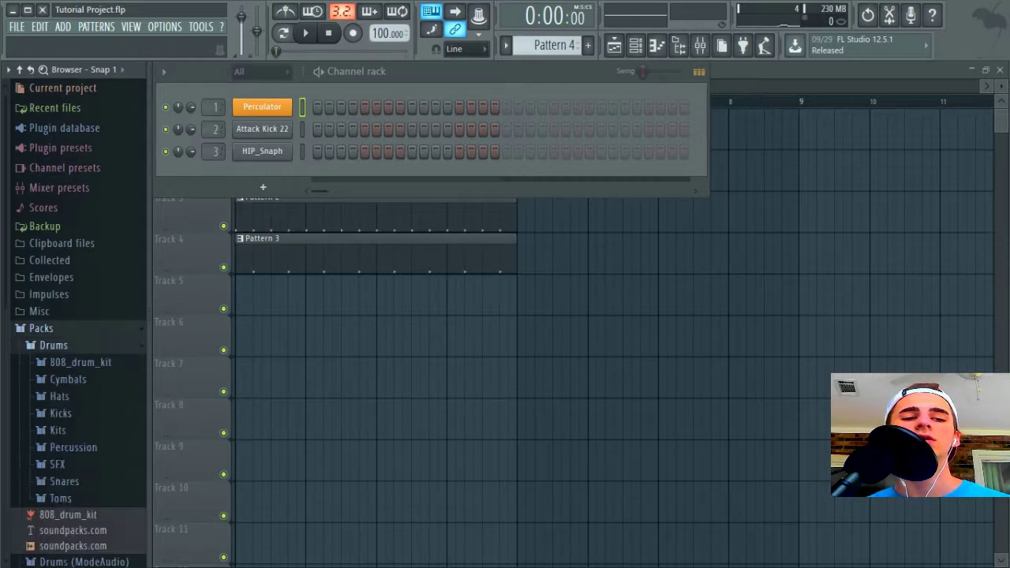
pyautogui.click(59, 396)
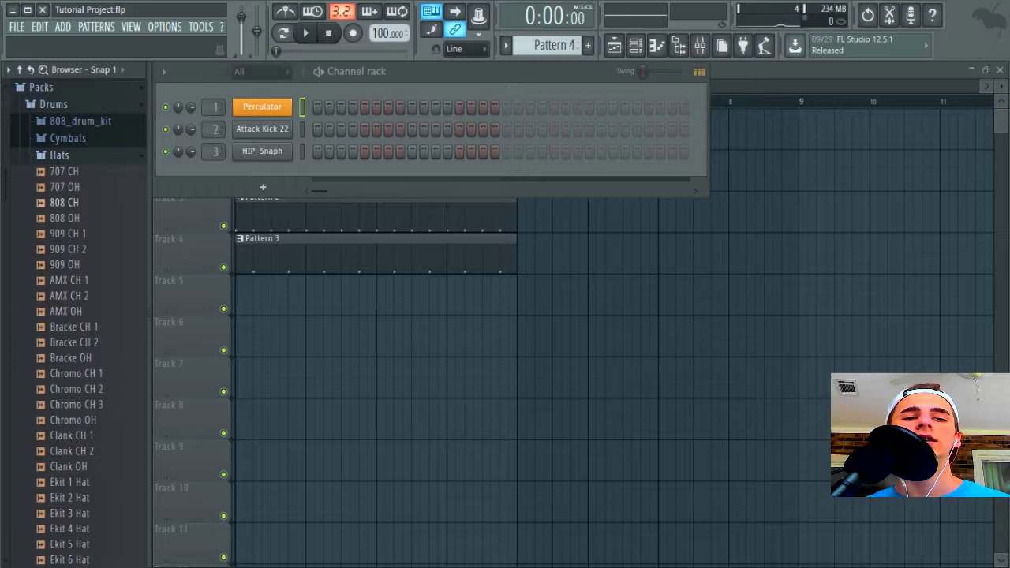
pyautogui.click(64, 203)
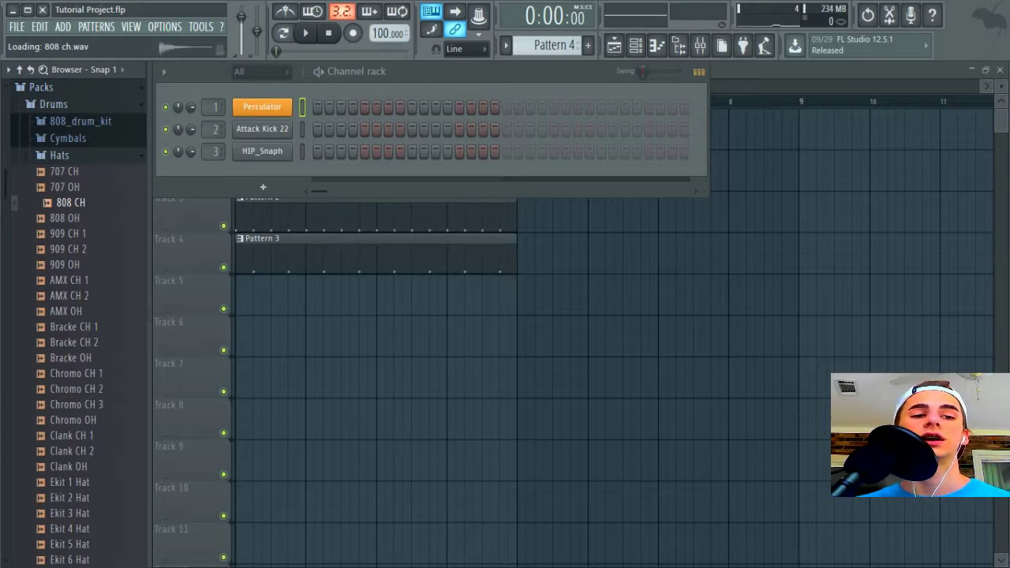
pyautogui.moveTo(70, 203); pyautogui.dragTo(89, 254)
pyautogui.click(66, 217)
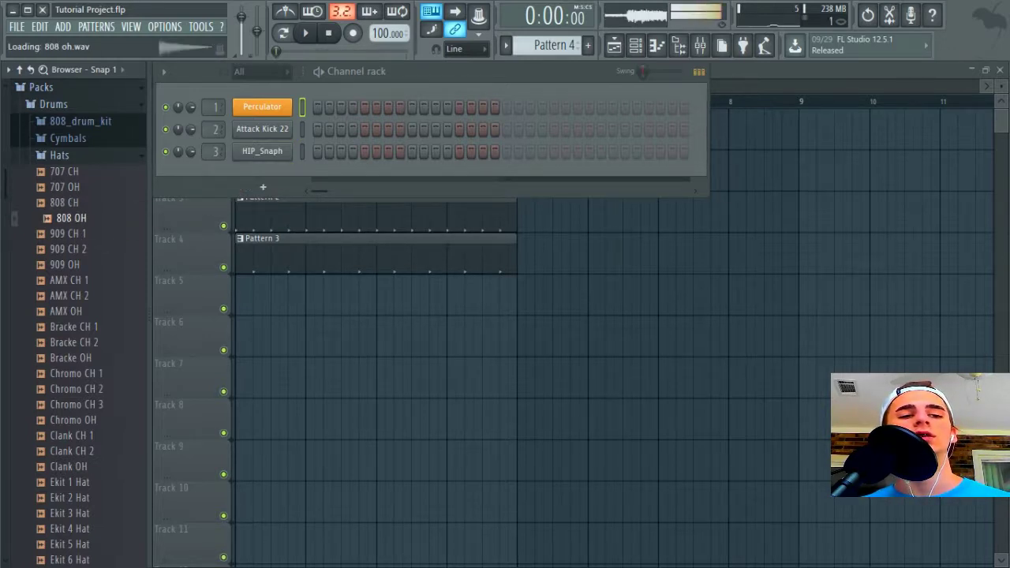
pyautogui.moveTo(68, 203); pyautogui.dragTo(230, 183)
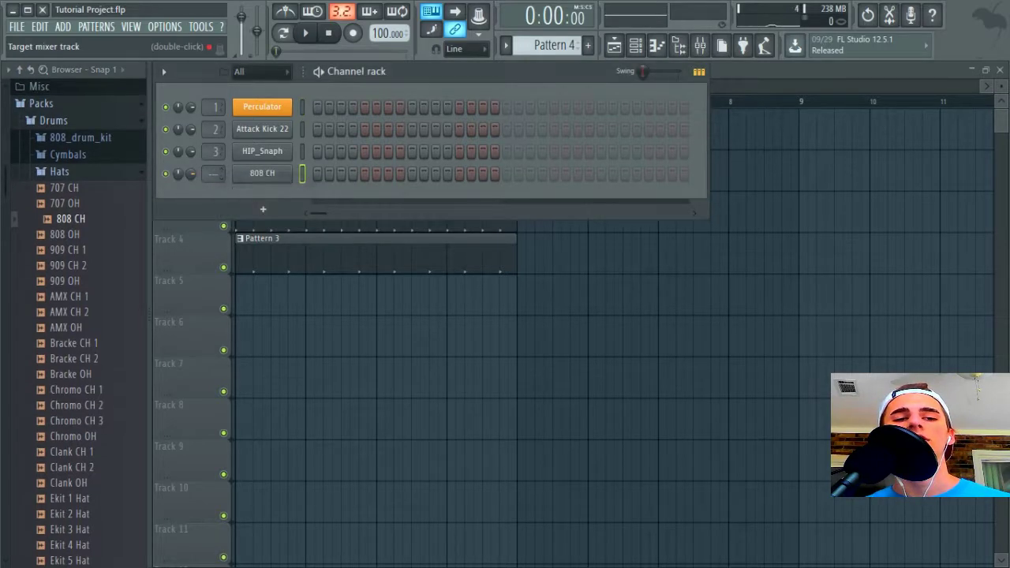
pyautogui.scroll(-1, 217, 173)
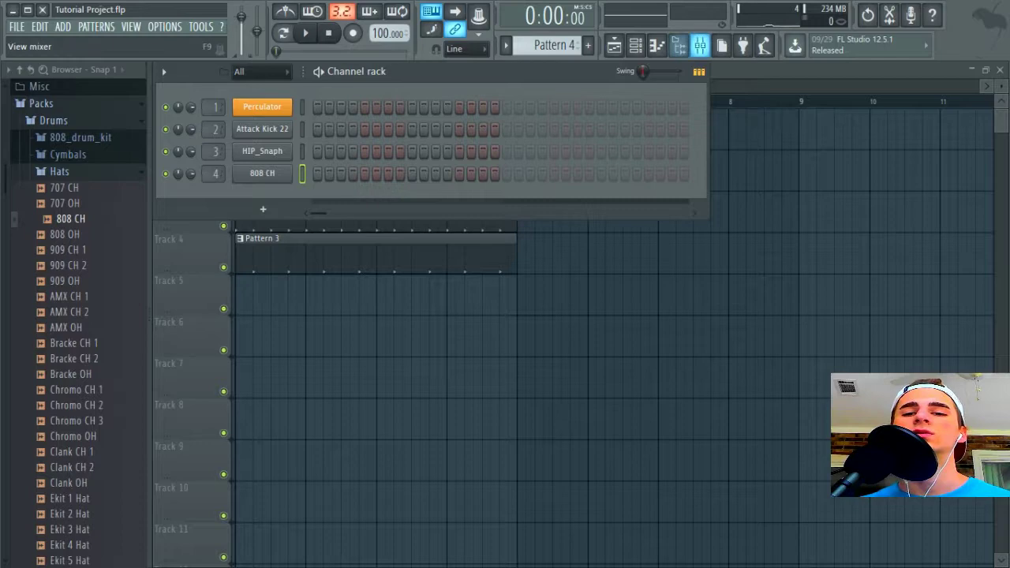
# Lower the volume of Insert 4 in the mixer
pyautogui.click(699, 45)
pyautogui.rightClick(714, 84)
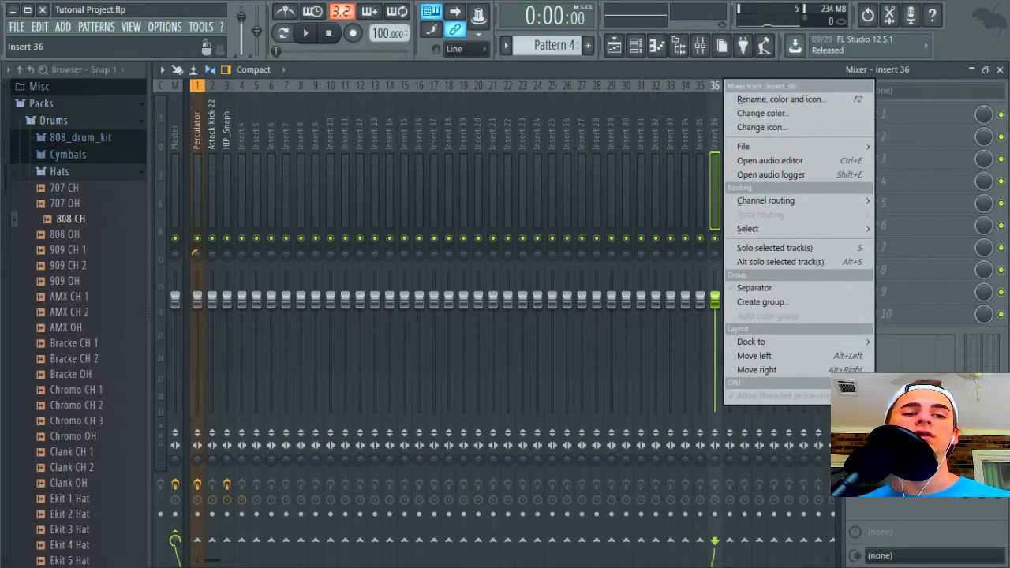
pyautogui.click(241, 135)
pyautogui.moveTo(242, 299); pyautogui.dragTo(241, 331)
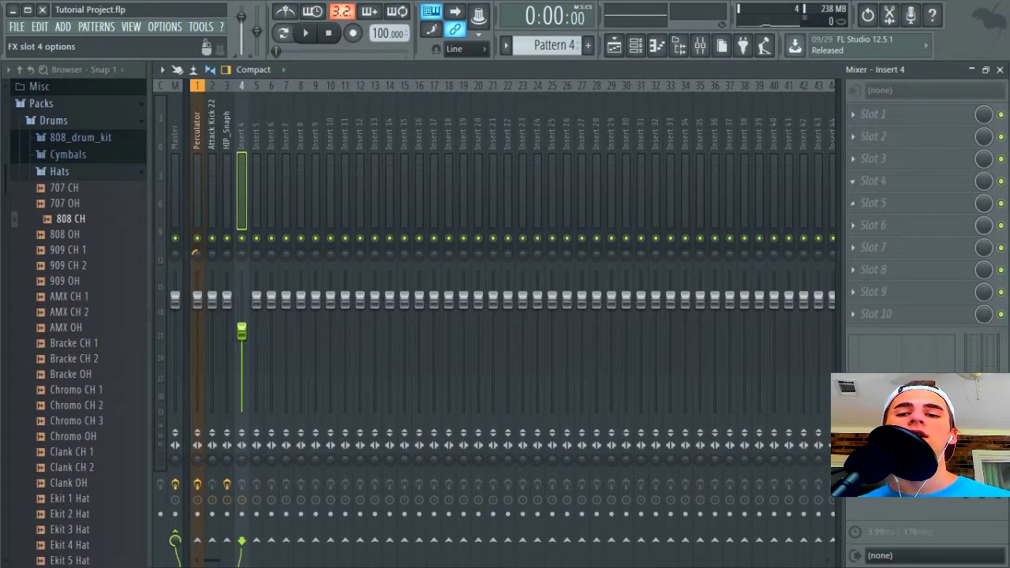
# Load Fruity Reeverb 2 into effect slot 3 of Insert 4 and audition the 808 CH hat through it
pyautogui.click(853, 159)
pyautogui.moveTo(858, 179)
pyautogui.click(614, 205)
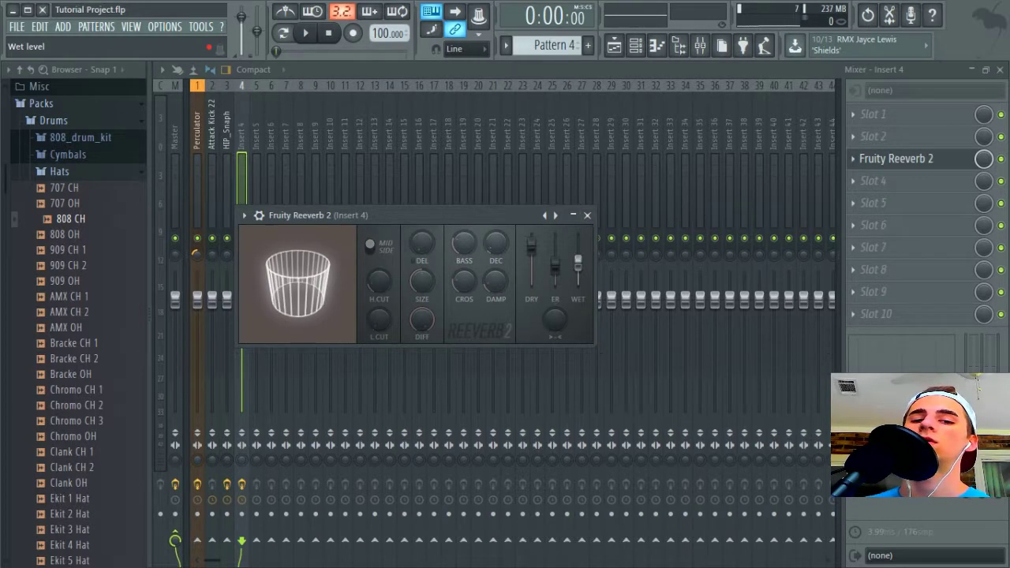
pyautogui.press('m')
pyautogui.press('m')
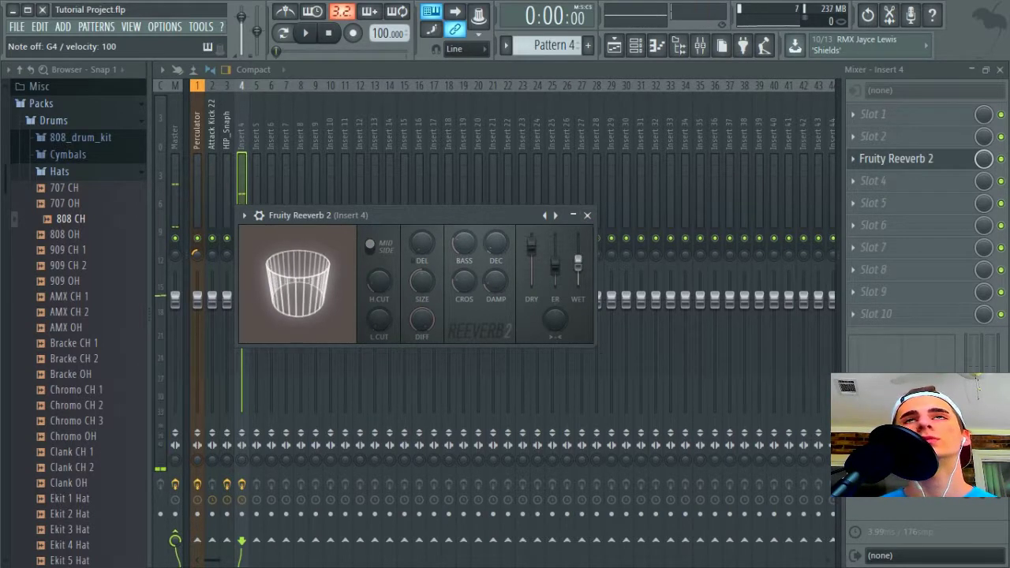
pyautogui.press(',')
pyautogui.press(',')
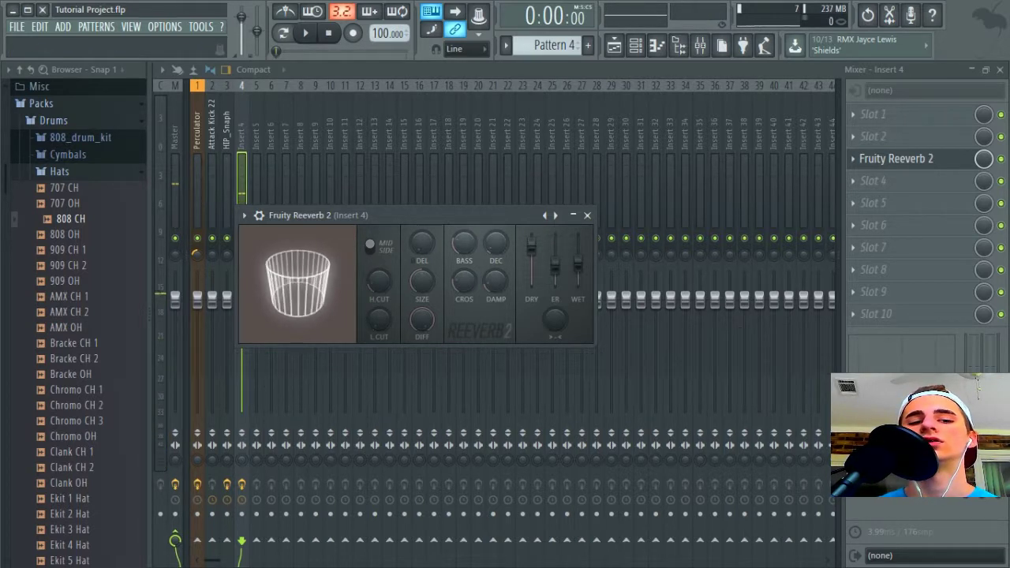
# Adjust the reverb's low cut, enlarge its room size and reduce its wet level while auditioning the hat
pyautogui.moveTo(379, 319); pyautogui.dragTo(379, 306)
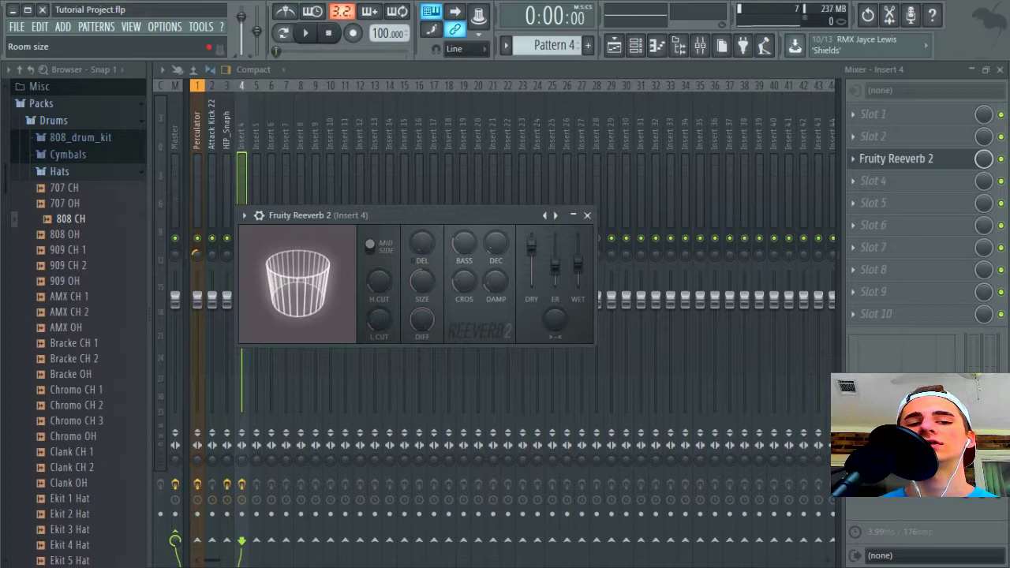
pyautogui.moveTo(422, 281); pyautogui.dragTo(422, 264)
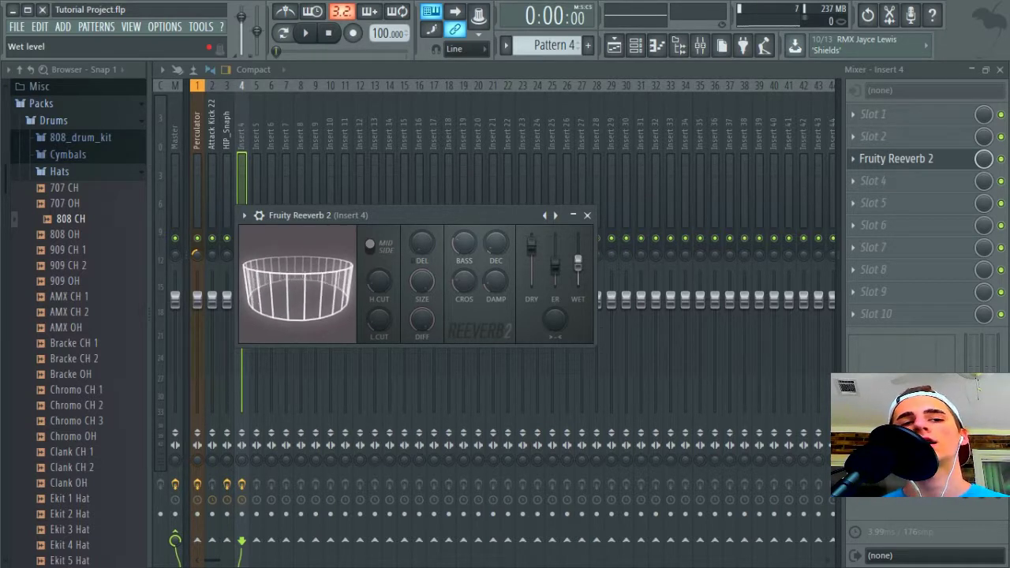
pyautogui.moveTo(578, 262); pyautogui.dragTo(578, 251)
pyautogui.press(',')
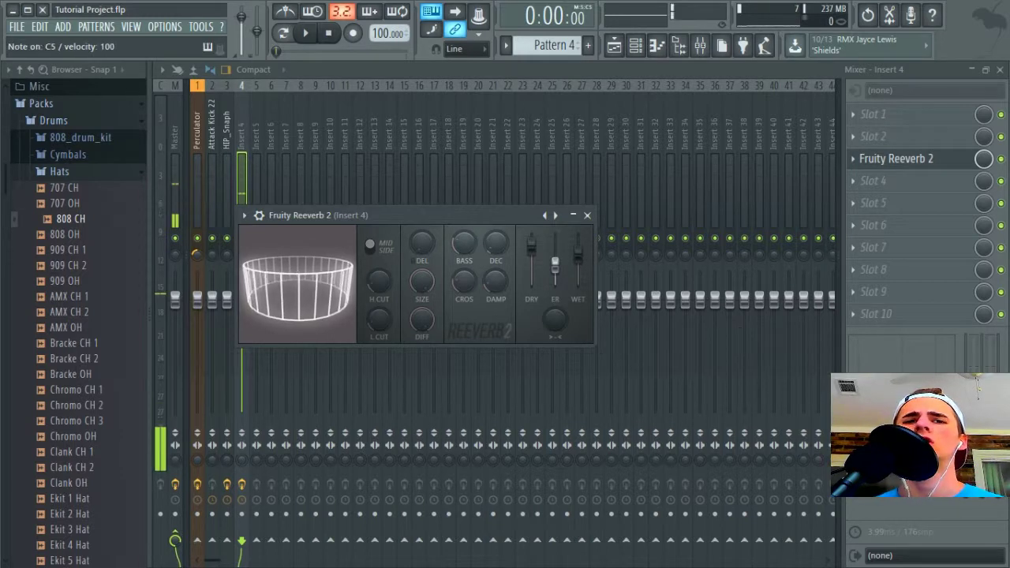
pyautogui.press(',')
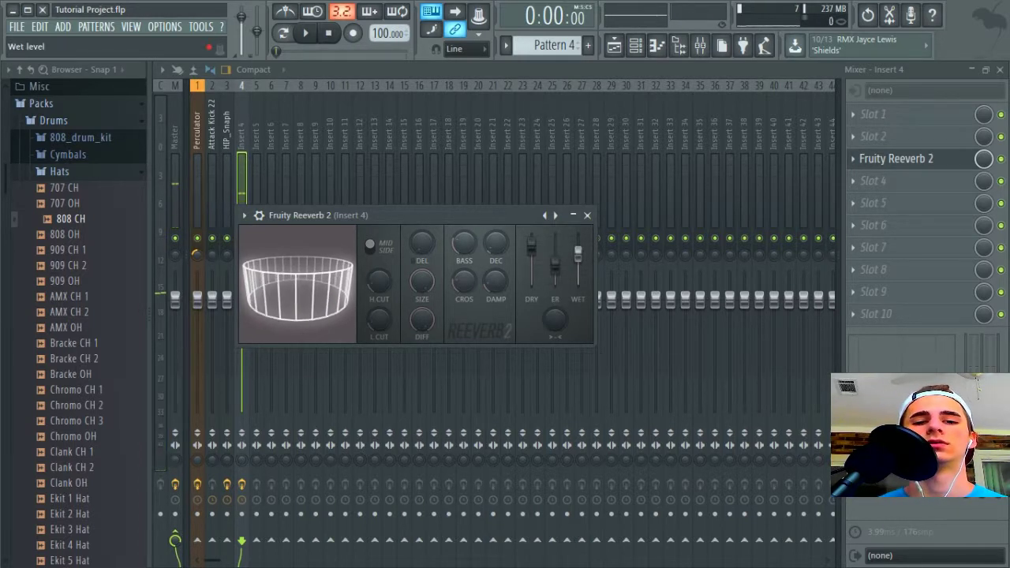
pyautogui.moveTo(578, 251); pyautogui.dragTo(578, 271)
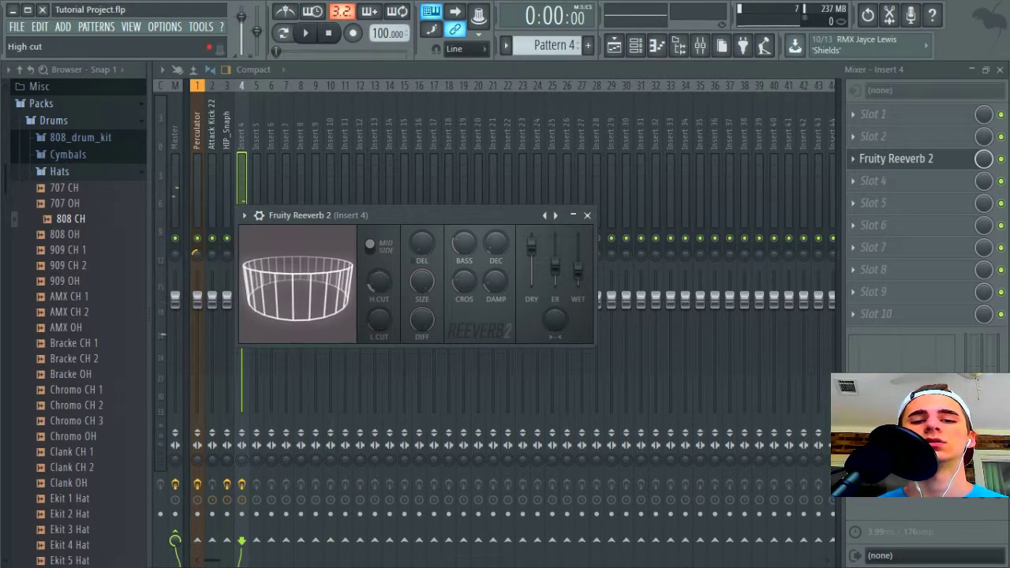
pyautogui.press('z')
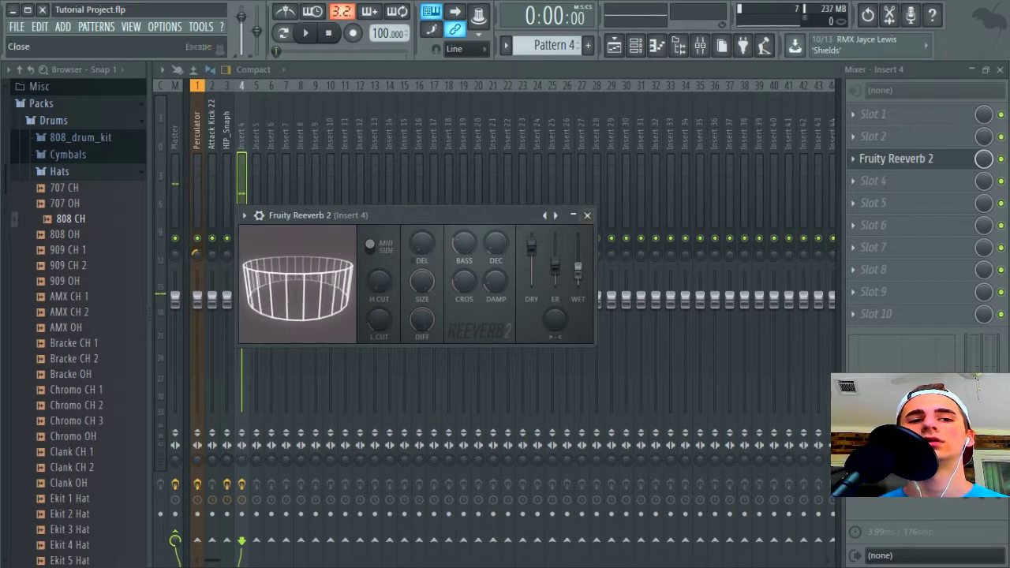
pyautogui.click(587, 214)
# Fill the 808 CH channel with a hit on each 4 steps across the two bars of Pattern 4
pyautogui.click(656, 45)
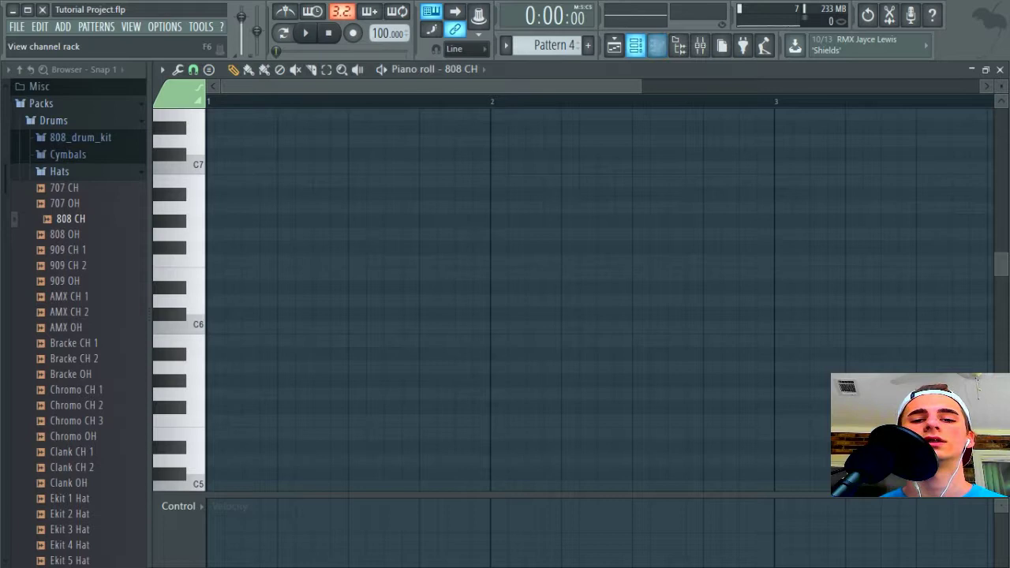
pyautogui.click(635, 45)
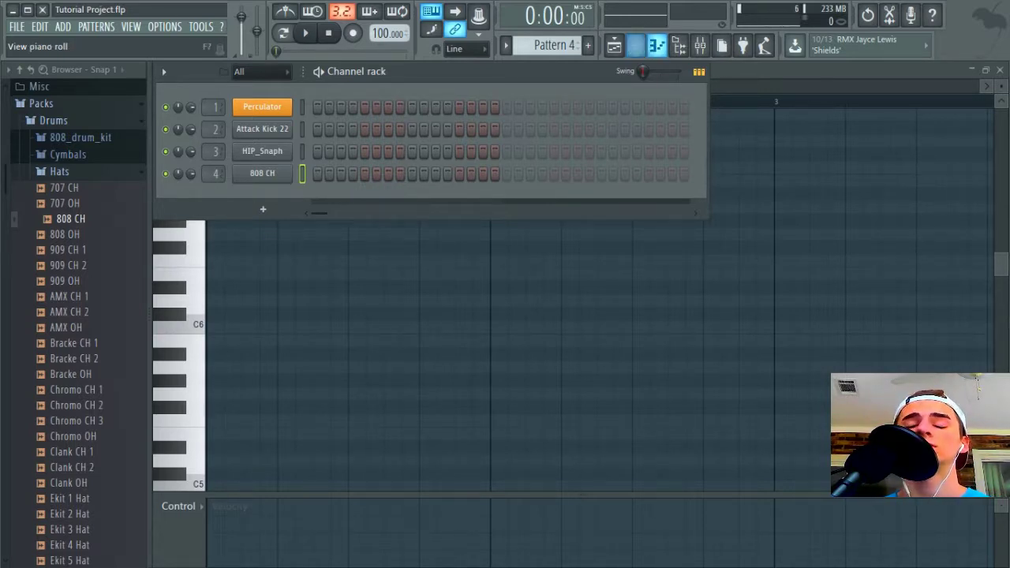
pyautogui.click(656, 45)
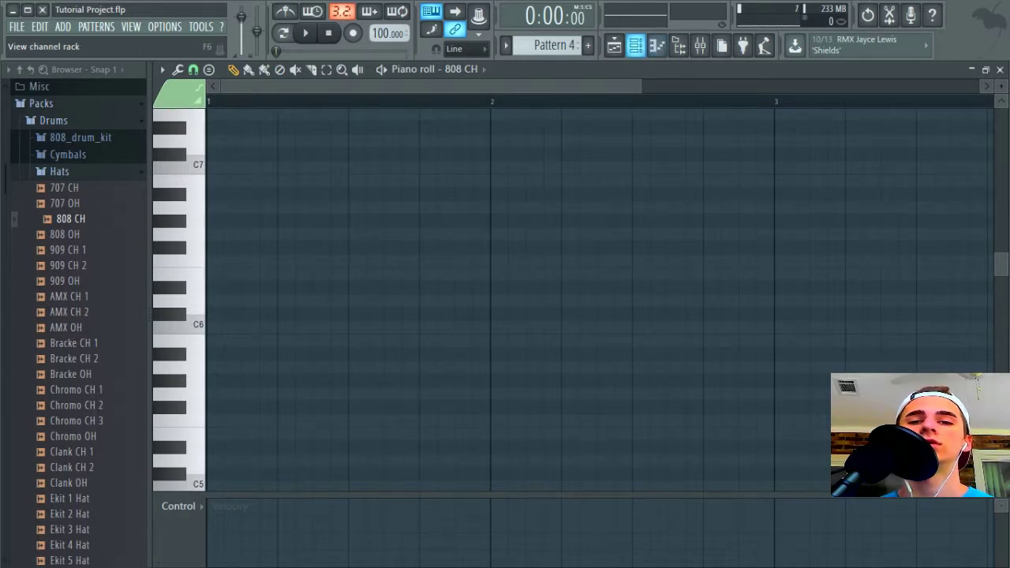
pyautogui.click(634, 45)
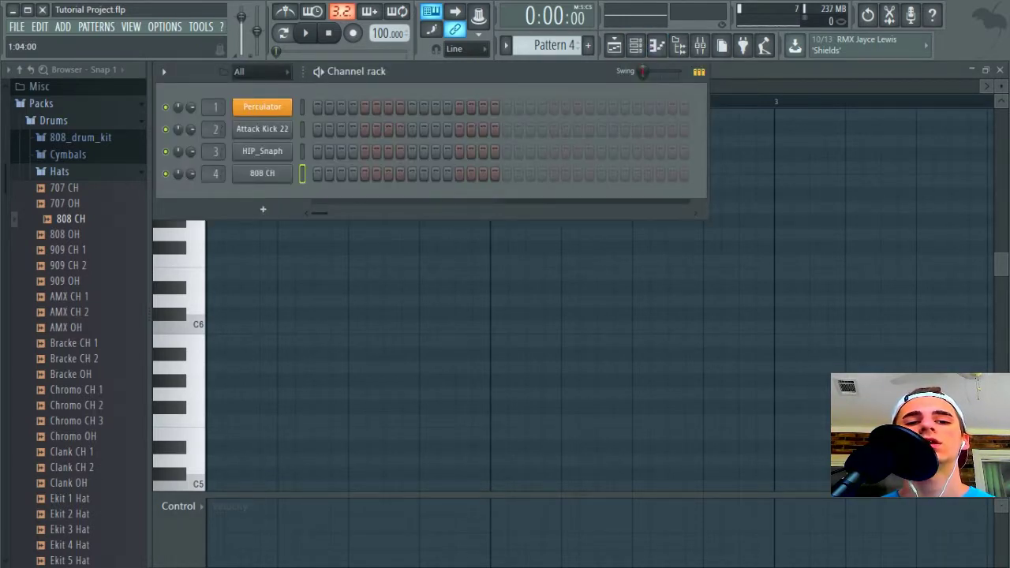
pyautogui.click(317, 173)
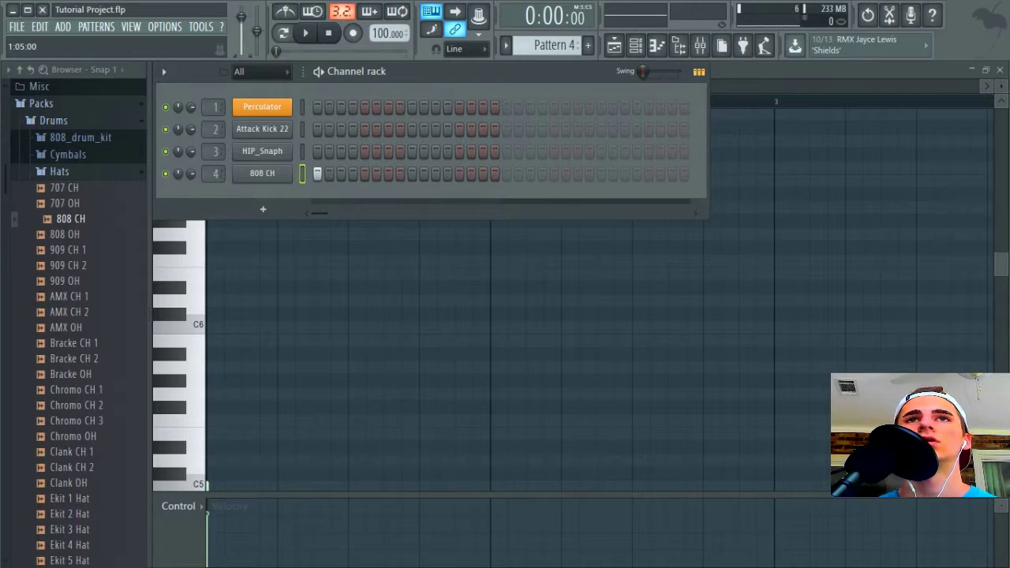
pyautogui.click(364, 173)
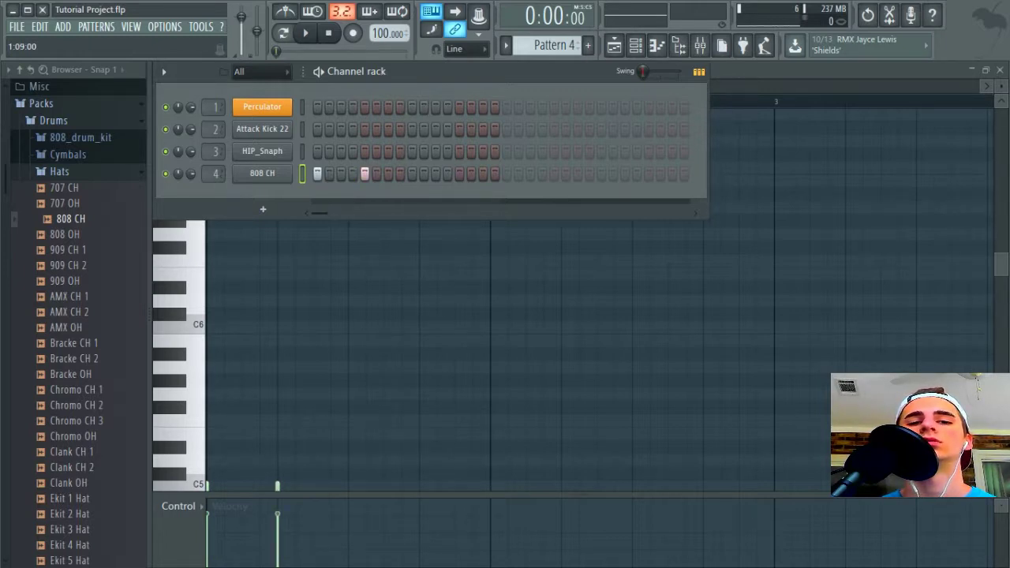
pyautogui.click(412, 174)
pyautogui.click(506, 173)
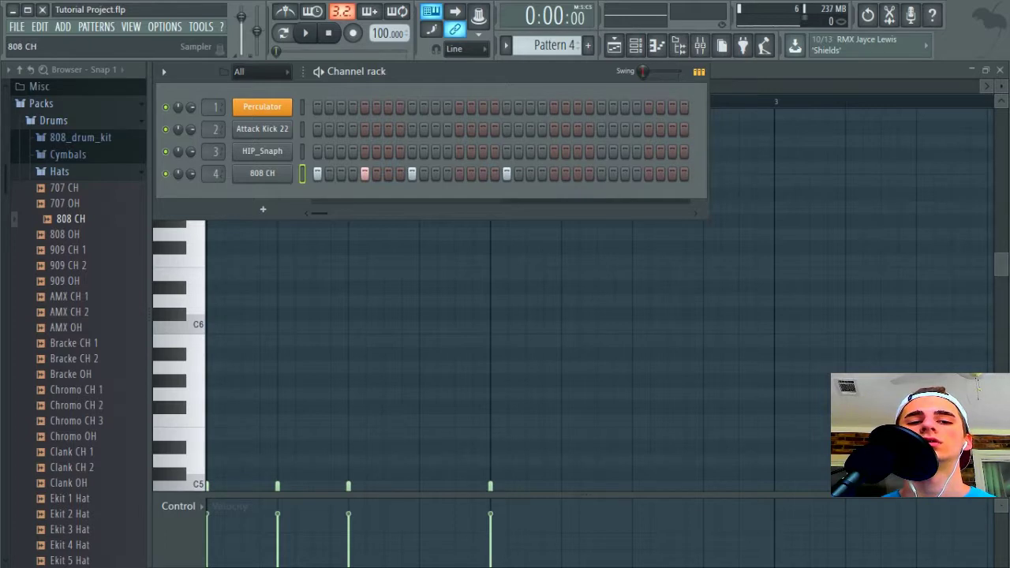
pyautogui.rightClick(284, 170)
pyautogui.click(457, 221)
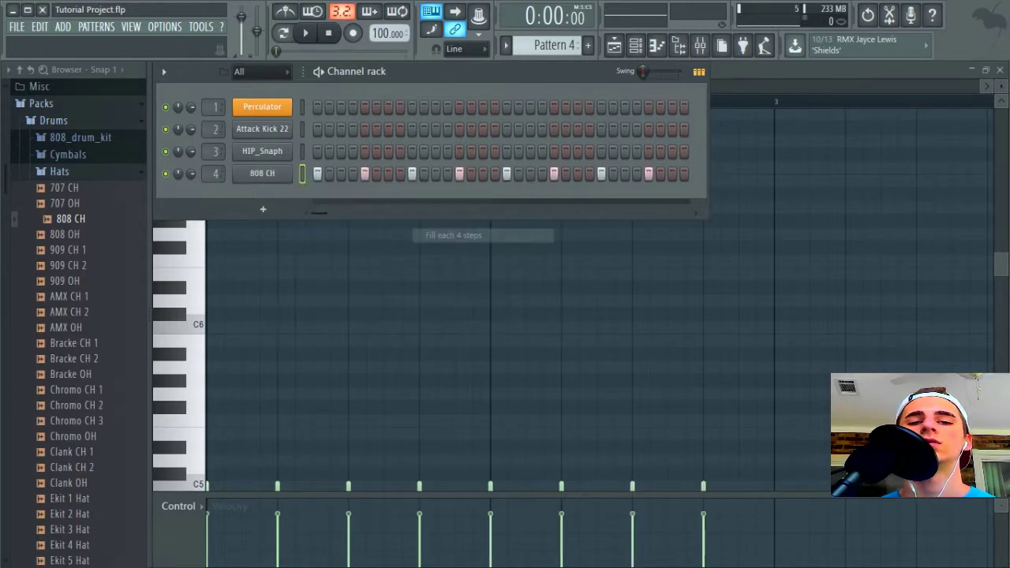
# Place a Pattern 4 clip on Track 5 of the playlist, starting at bar 1
pyautogui.click(657, 45)
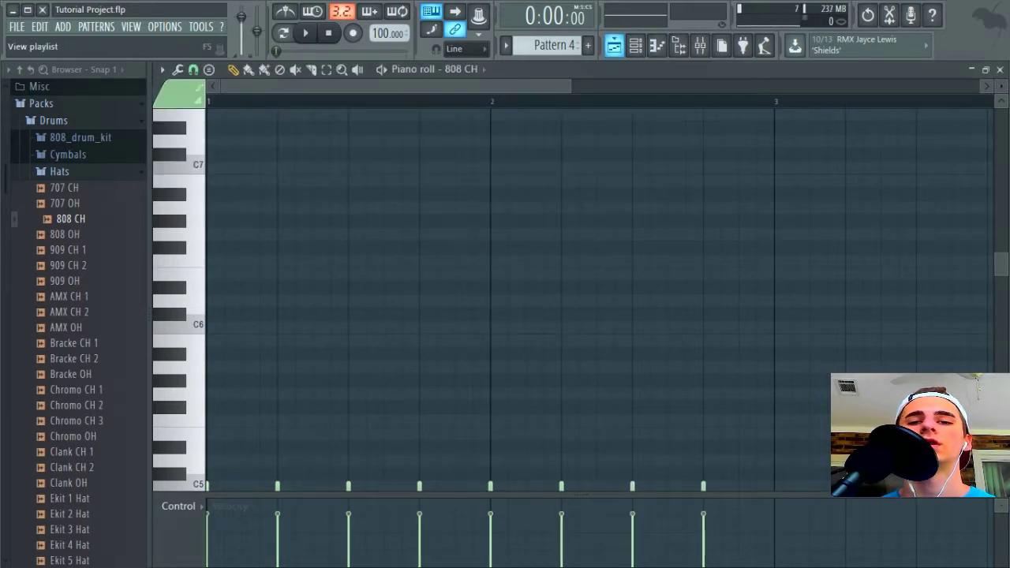
pyautogui.scroll(-3, 489, 300)
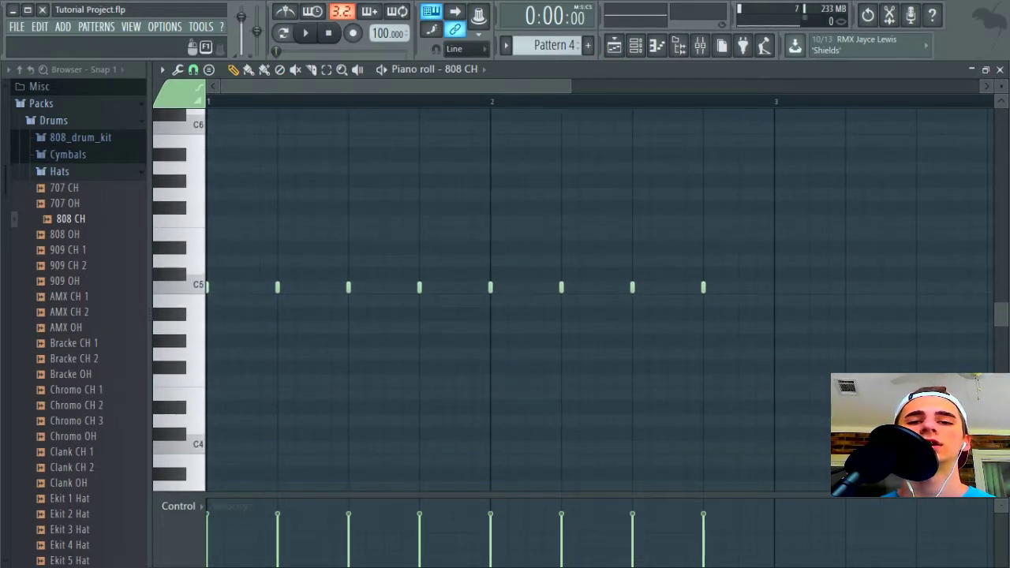
pyautogui.press('F5')
pyautogui.click(295, 296)
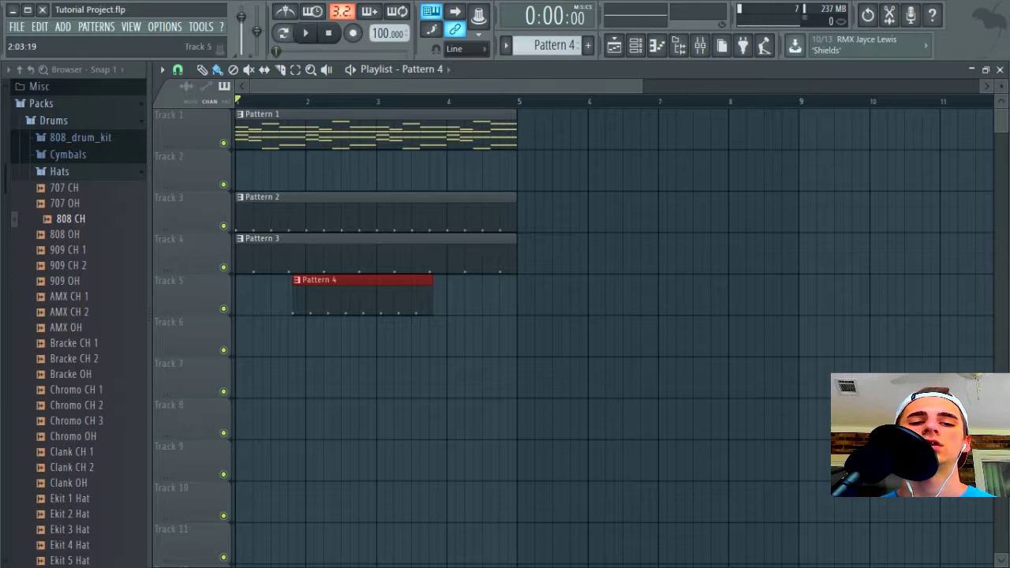
pyautogui.moveTo(306, 296); pyautogui.dragTo(240, 296)
# Open the 808 CH channel of Pattern 4 in the piano roll and add a C5 hit on step 3 of bar 1
pyautogui.doubleClick(300, 281)
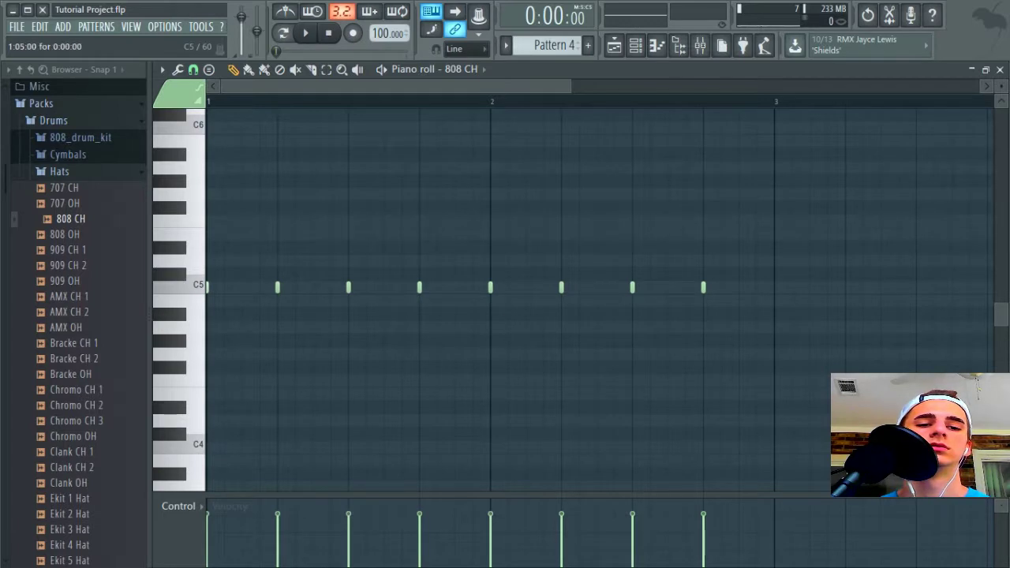
pyautogui.click(241, 287)
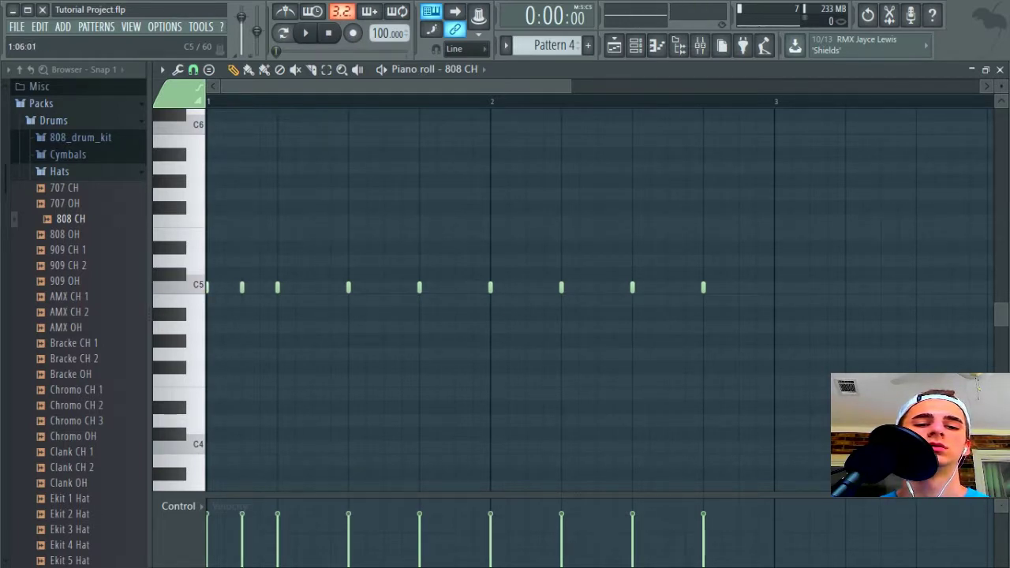
pyautogui.click(295, 287)
pyautogui.click(312, 287)
pyautogui.doubleClick(312, 288)
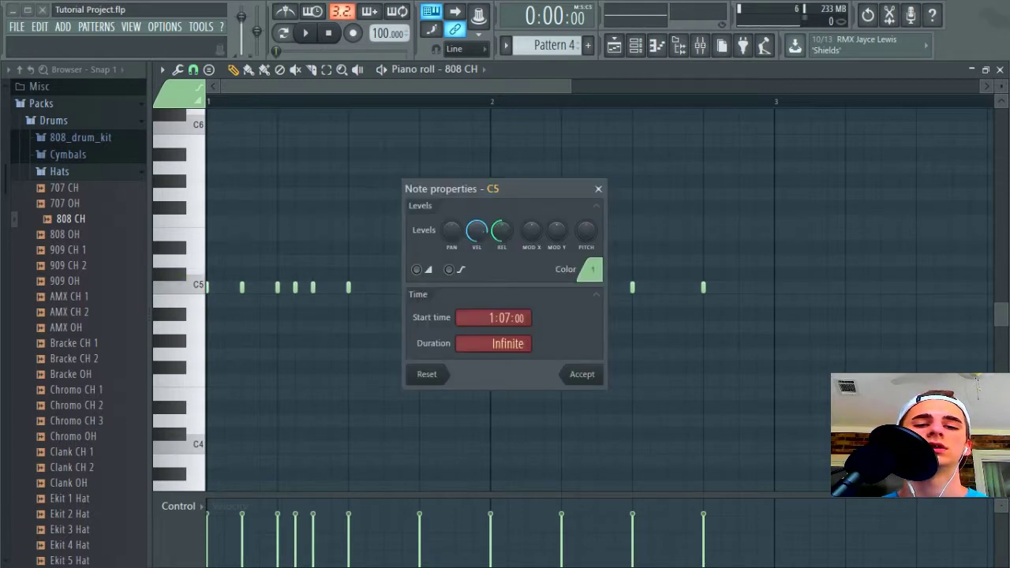
pyautogui.click(597, 189)
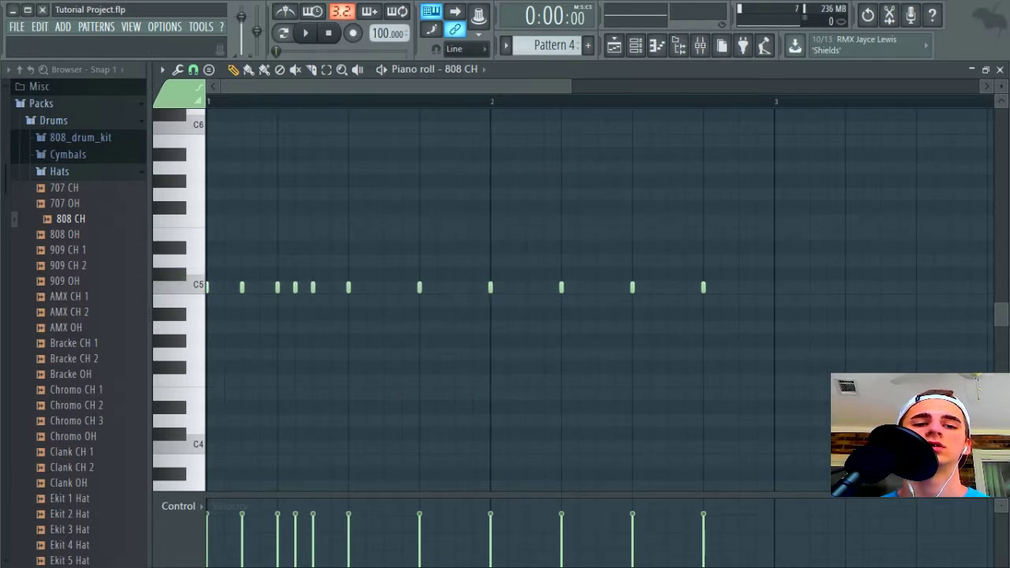
pyautogui.press('space')
pyautogui.press('space')
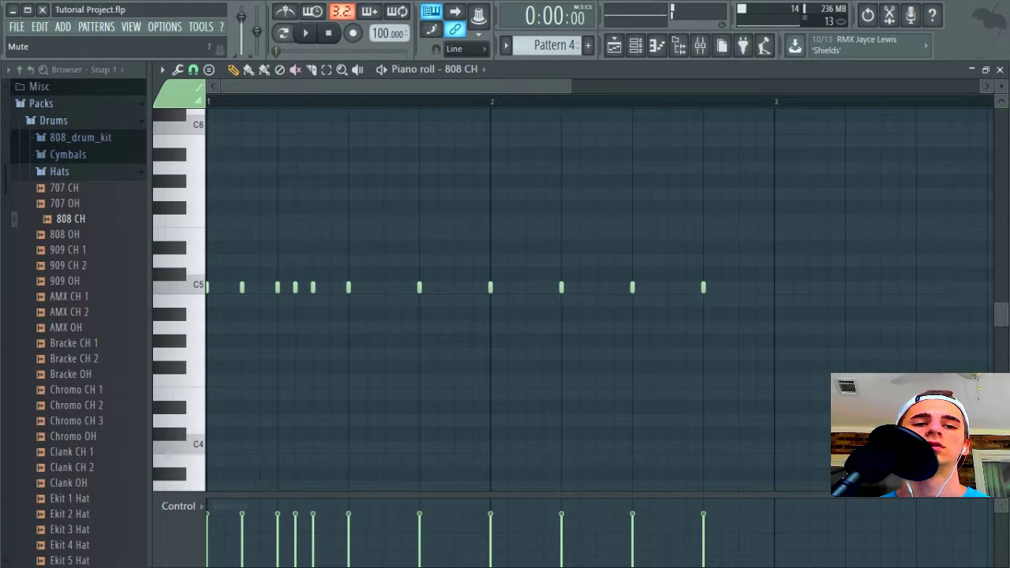
pyautogui.scroll(5, 295, 287)
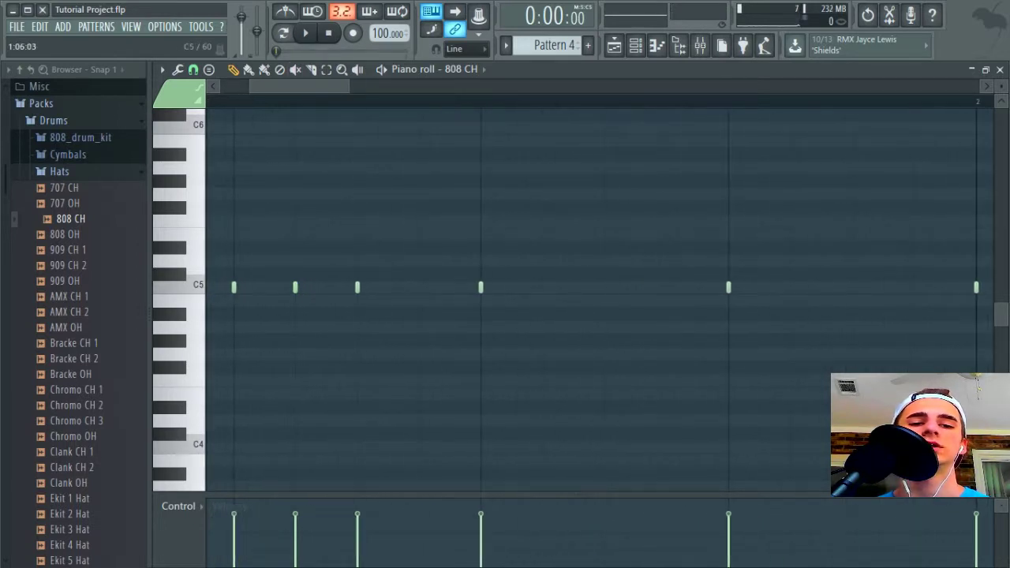
pyautogui.rightClick(295, 287)
pyautogui.rightClick(358, 287)
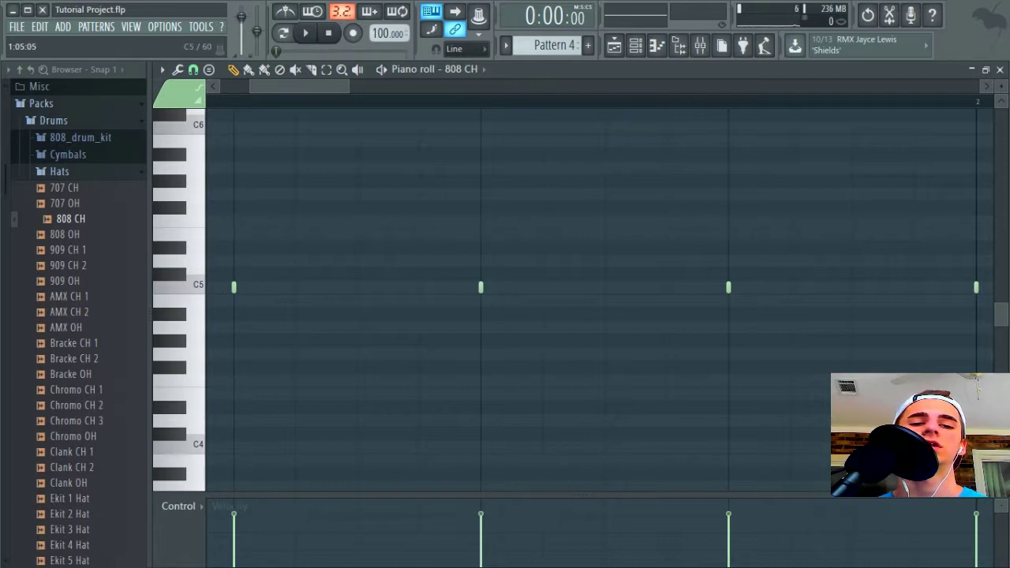
# Lengthen the hit on beat 2 of bar 1 to two steps and chop it into four C5 notes with 1/2 step snap
pyautogui.moveTo(235, 287); pyautogui.dragTo(356, 287)
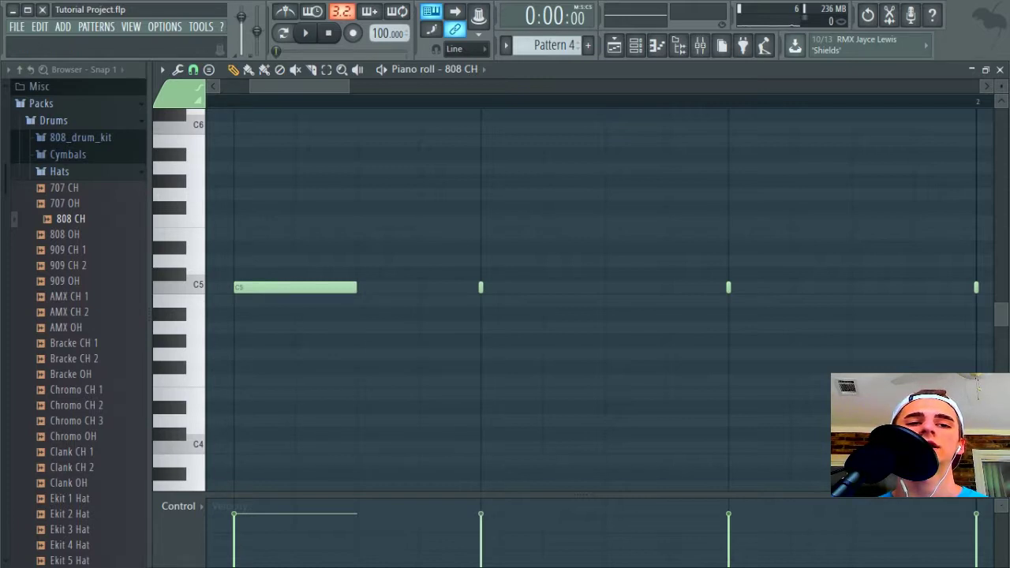
pyautogui.click(194, 69)
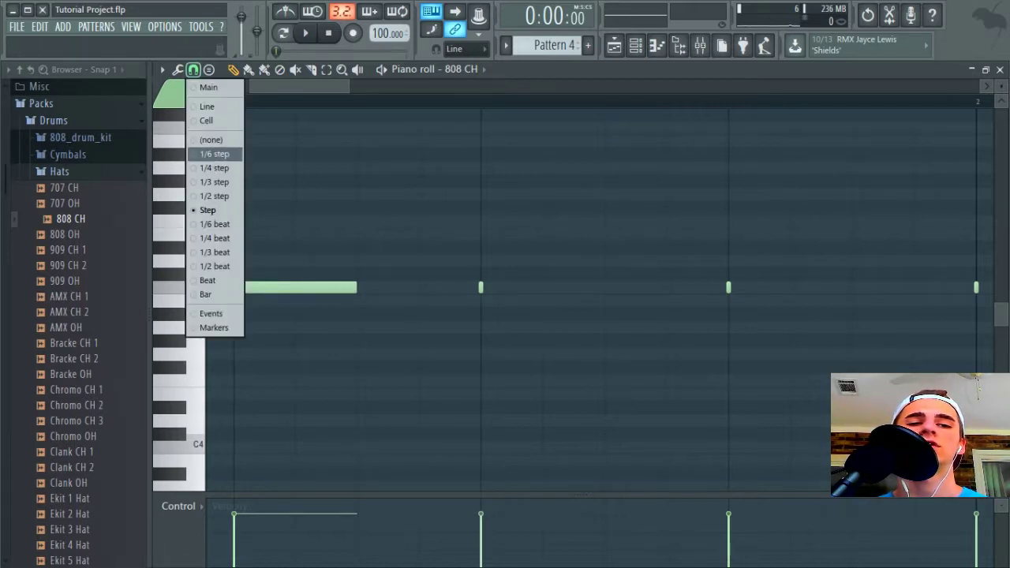
pyautogui.click(223, 195)
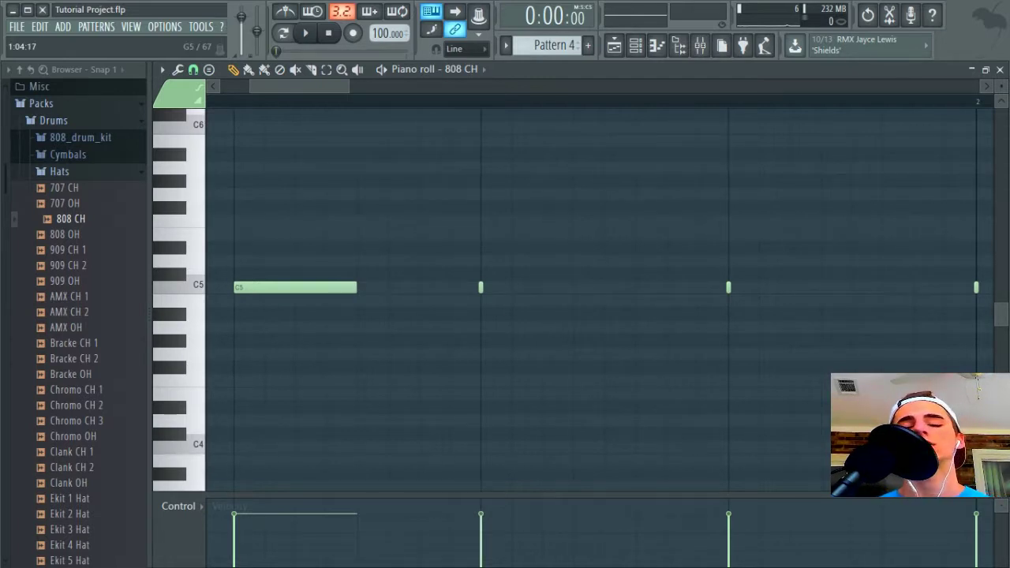
pyautogui.hotkey('ctrl', 'u')
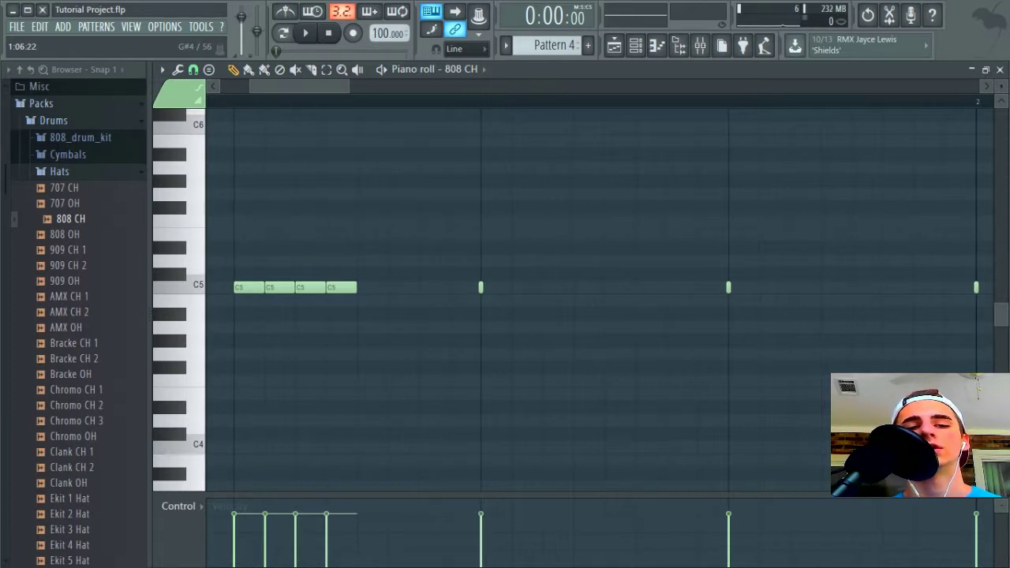
pyautogui.press('space')
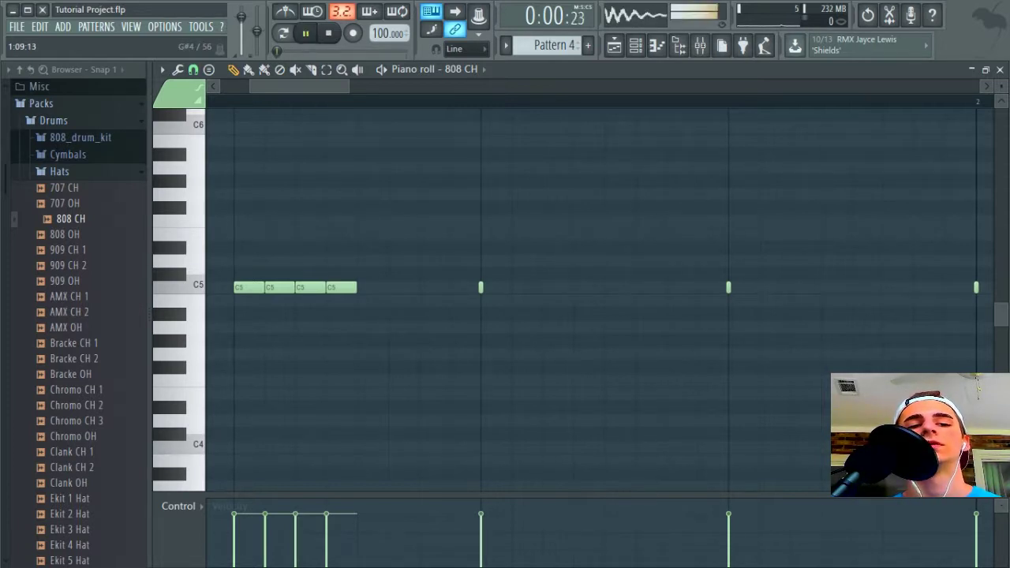
pyautogui.press('space')
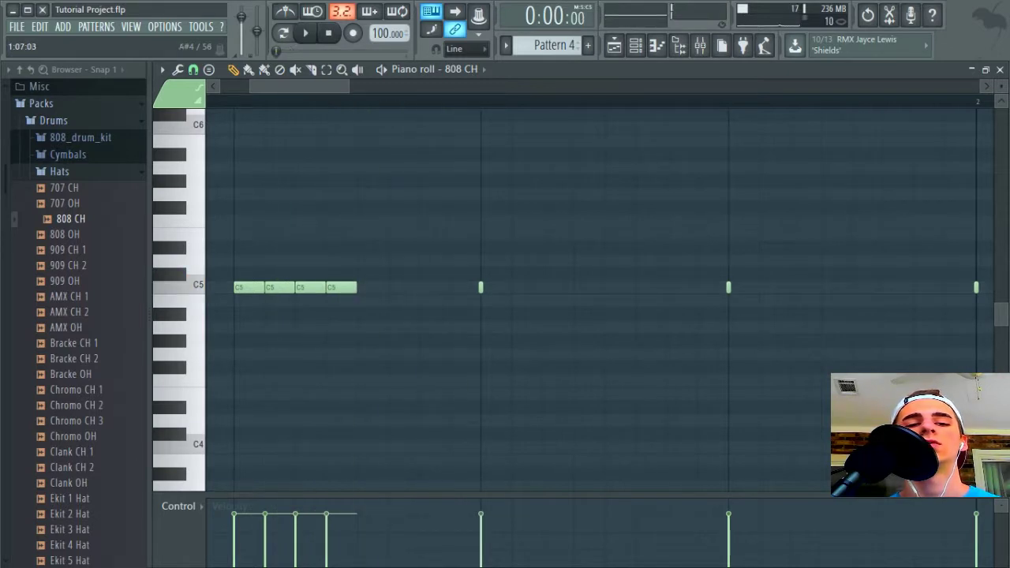
# Add a fifth half-step C5 note directly after the chopped roll and audition the pattern
pyautogui.click(362, 301)
pyautogui.rightClick(366, 301)
pyautogui.click(337, 288)
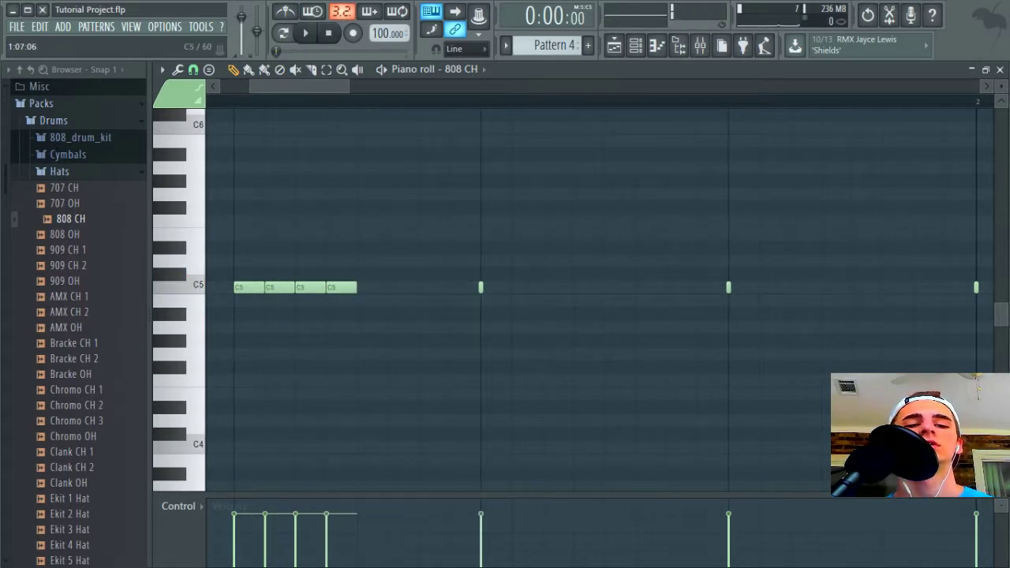
pyautogui.click(369, 288)
pyautogui.press('space')
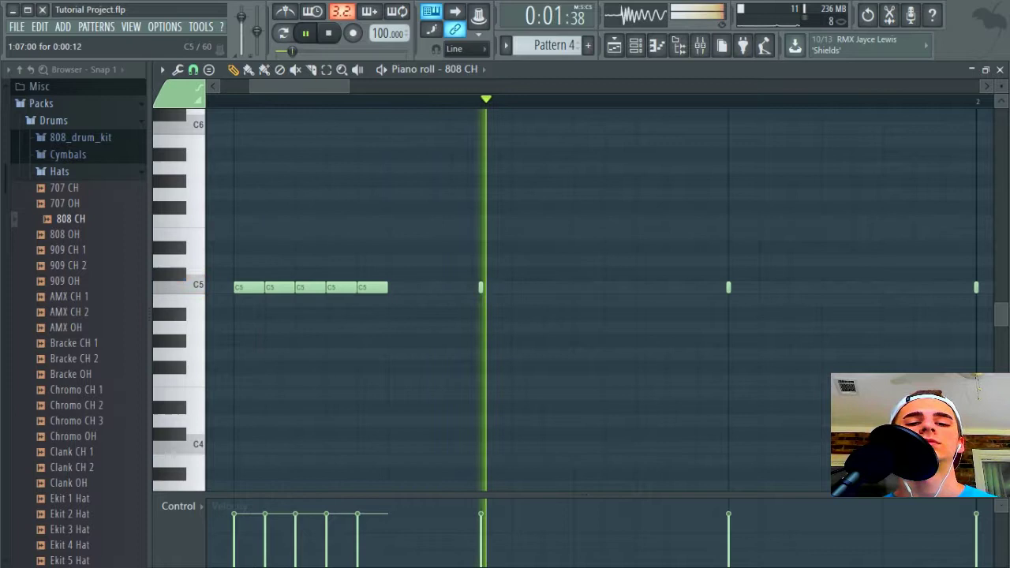
pyautogui.press('space')
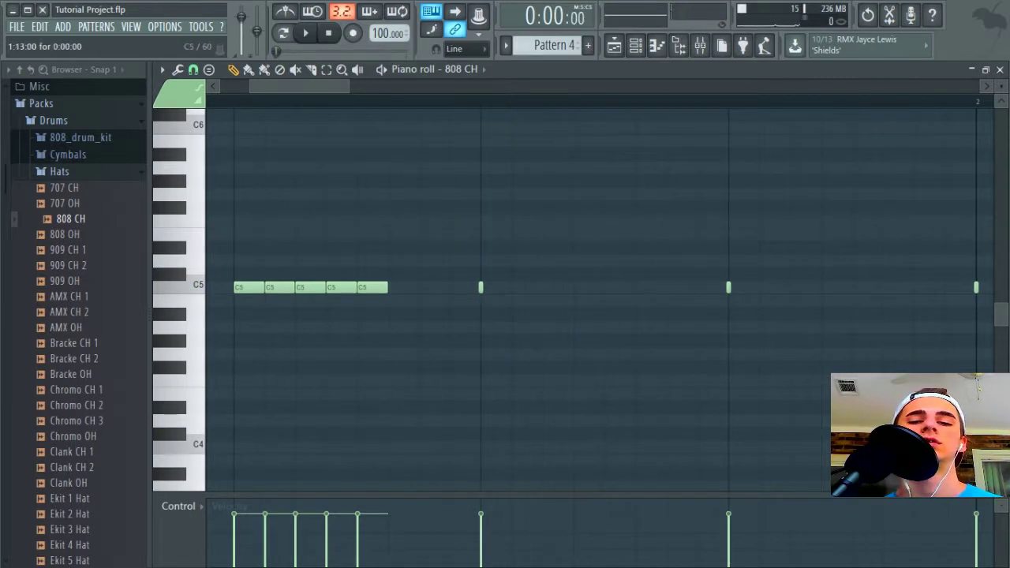
# Add short C5 hits on steps 11, 12, 13.5, 14 and 15 of bar 1, and copy bar 1's notes into bar 2
pyautogui.click(605, 287)
pyautogui.click(666, 288)
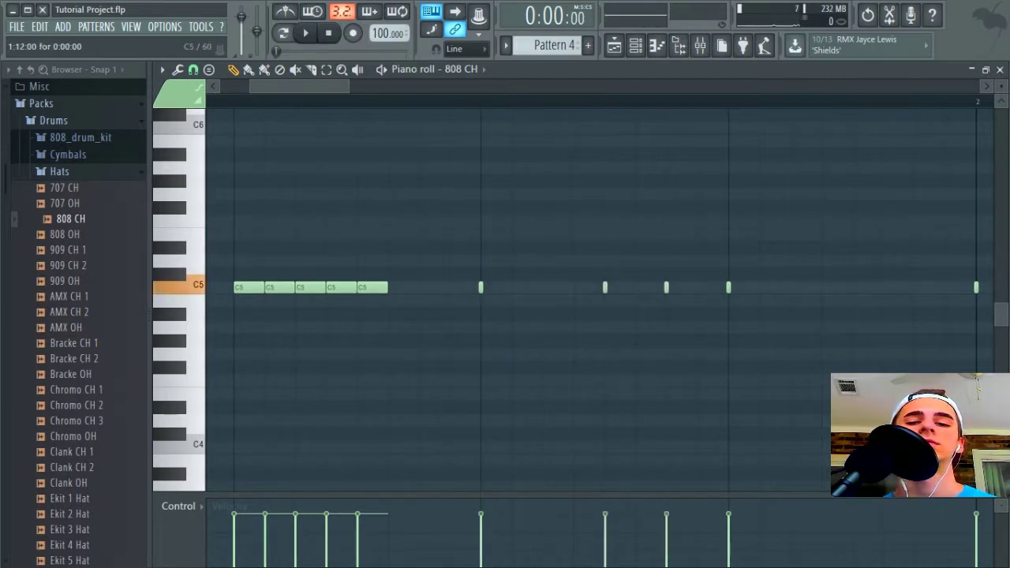
pyautogui.click(759, 287)
pyautogui.click(790, 287)
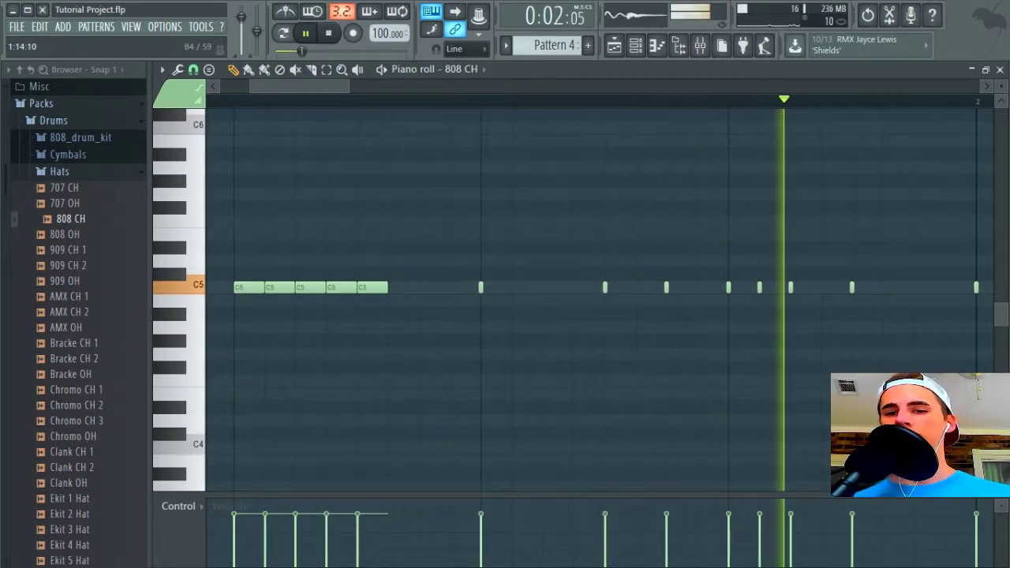
pyautogui.press('space')
pyautogui.hscroll(5, 599, 299)
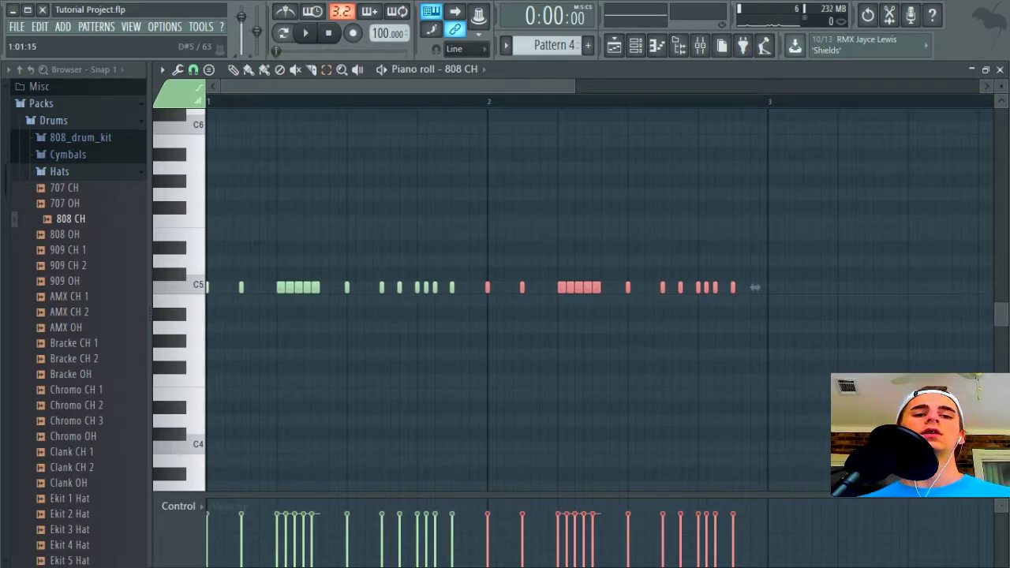
pyautogui.hotkey('ctrl', 'd')
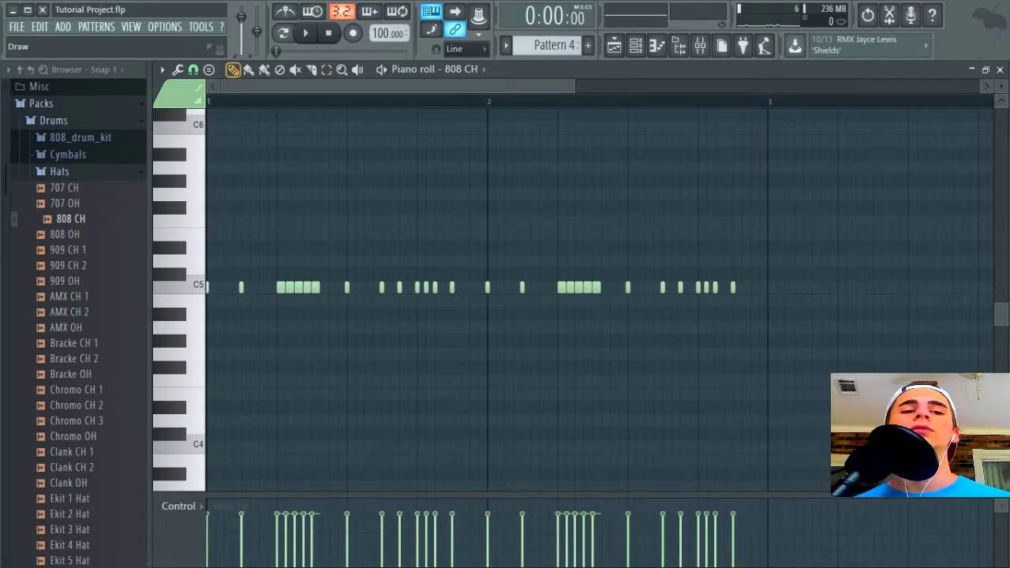
# Lengthen the last C5 hit of bar 2 to one step and add another one-step C5 note up to bar 3
pyautogui.hscroll(3, 599, 300)
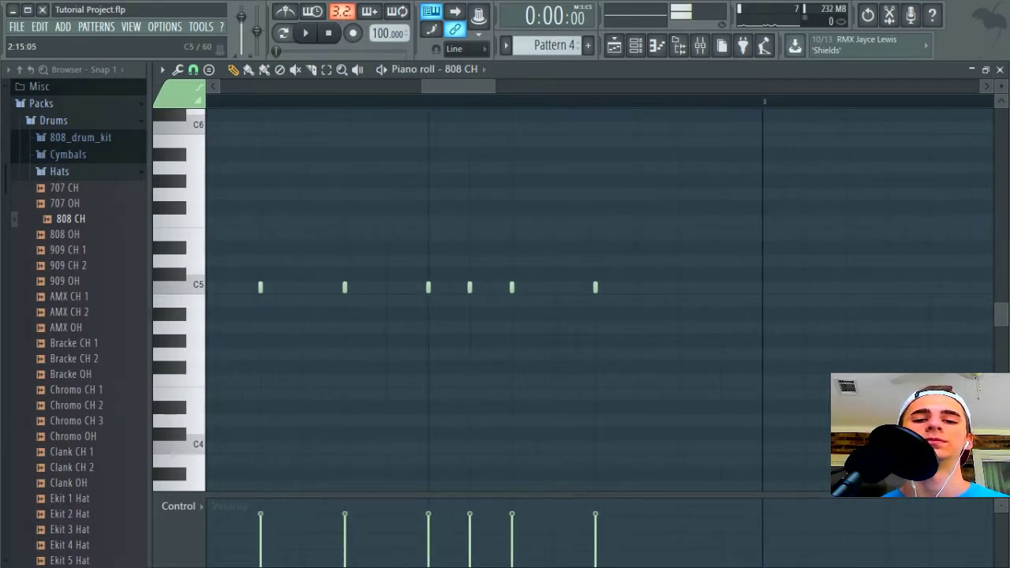
pyautogui.moveTo(597, 287); pyautogui.dragTo(677, 287)
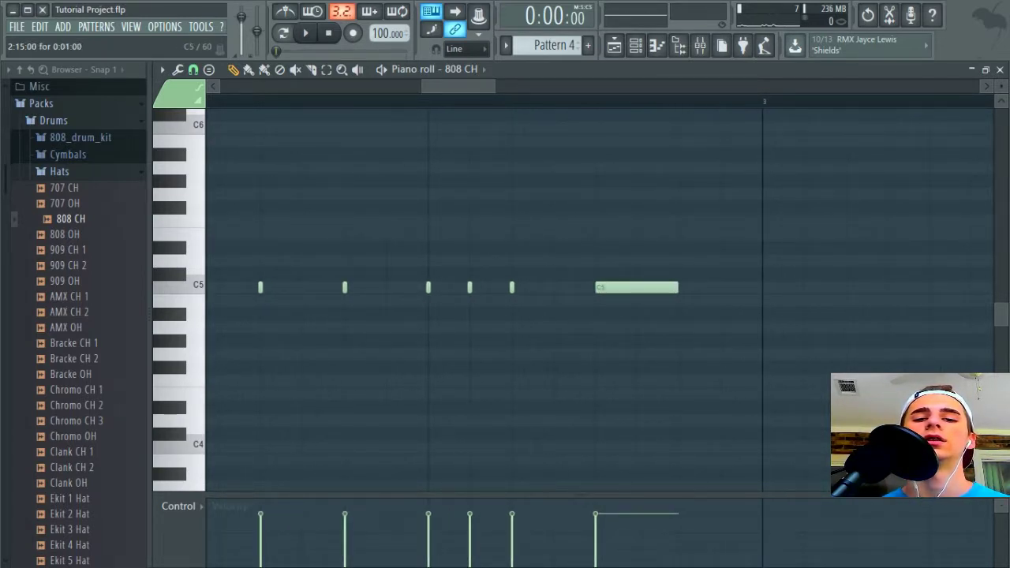
pyautogui.click(678, 287)
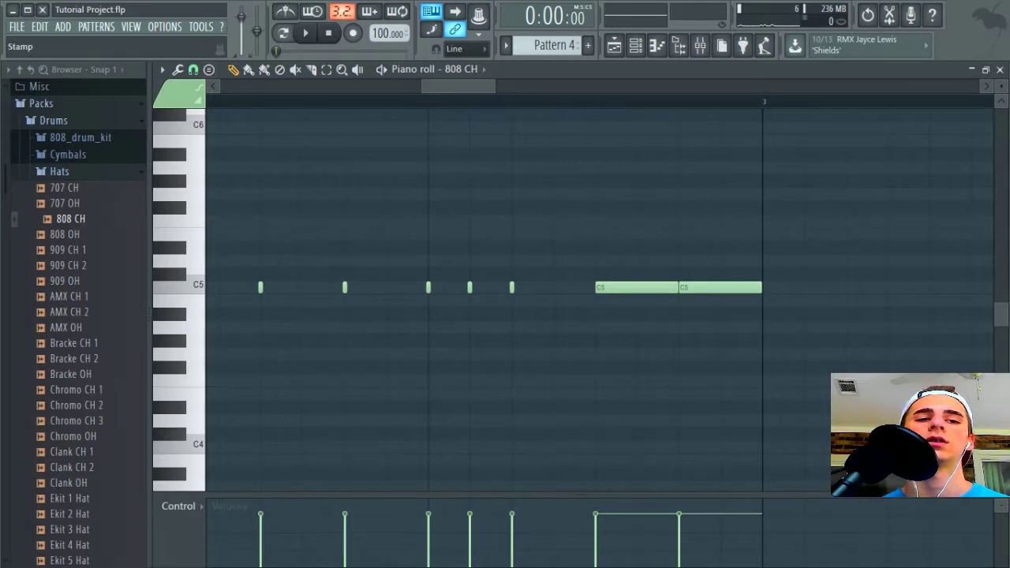
# Set the piano roll snap to 1/4 step and chop the two long notes ending bar 2 into quarter-step notes
pyautogui.click(192, 69)
pyautogui.click(213, 182)
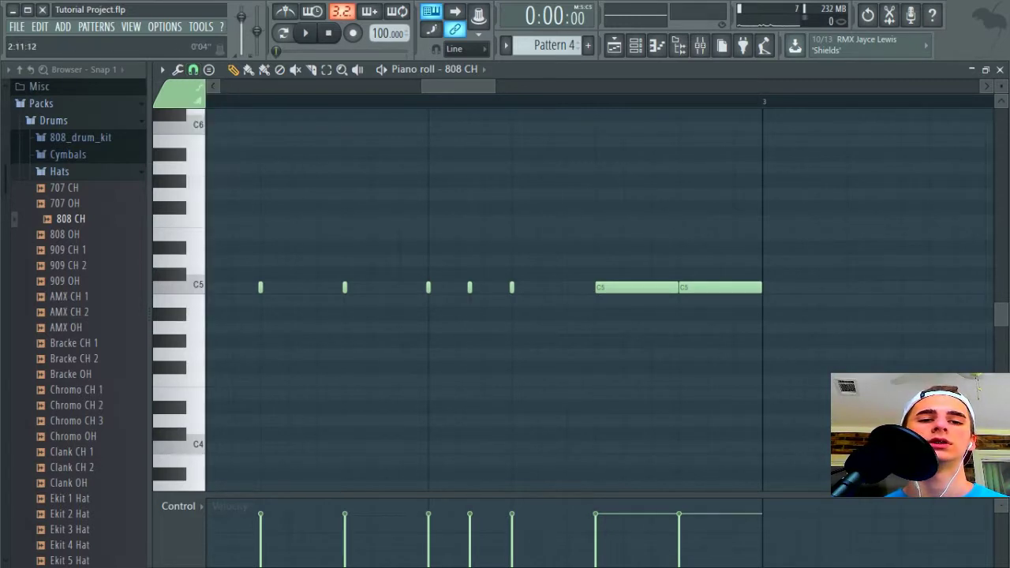
pyautogui.click(177, 69)
pyautogui.click(193, 69)
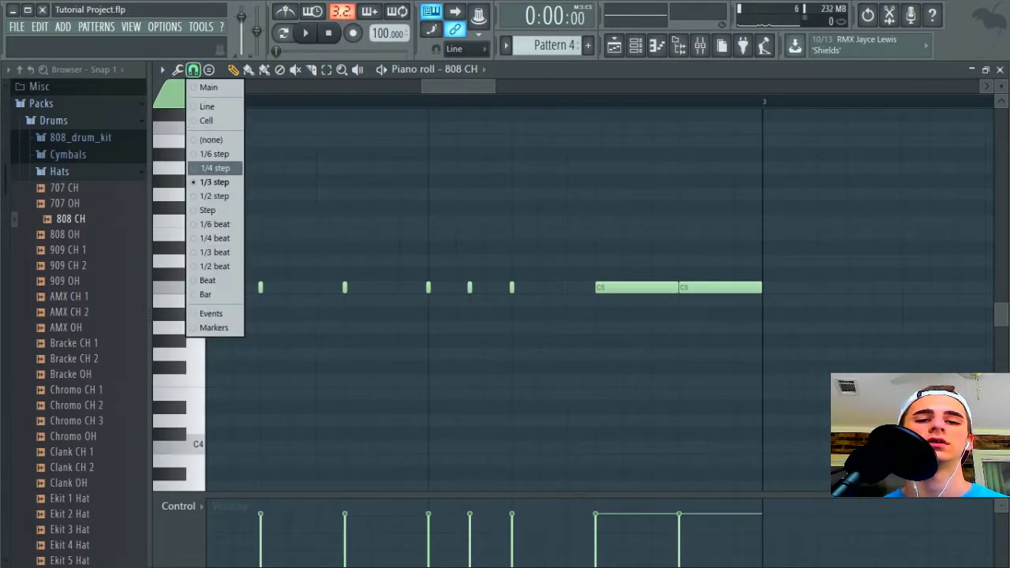
pyautogui.click(214, 168)
pyautogui.moveTo(620, 345); pyautogui.dragTo(784, 287)
pyautogui.hotkey('alt', 'u')
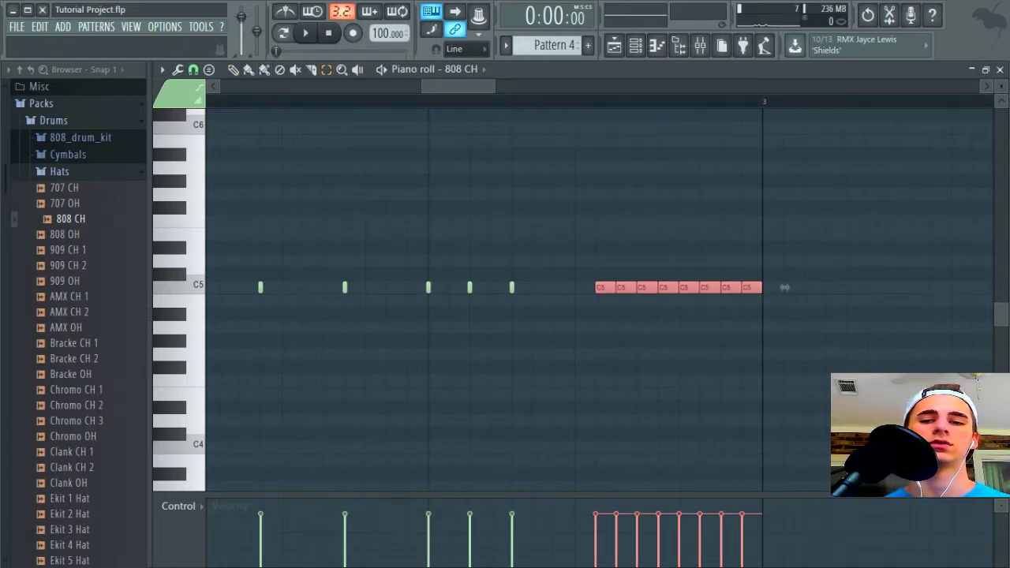
# Delete the fourth and eighth notes of the roll ending bar 2 to leave two triplets, and audition the pattern
pyautogui.click(675, 287)
pyautogui.press('Delete')
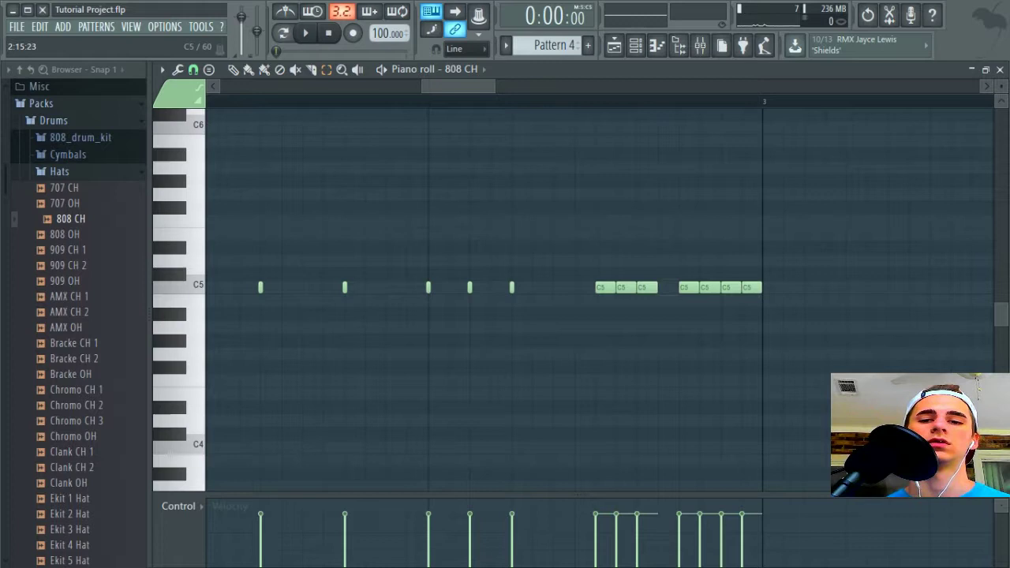
pyautogui.click(752, 287)
pyautogui.press('Delete')
pyautogui.press('space')
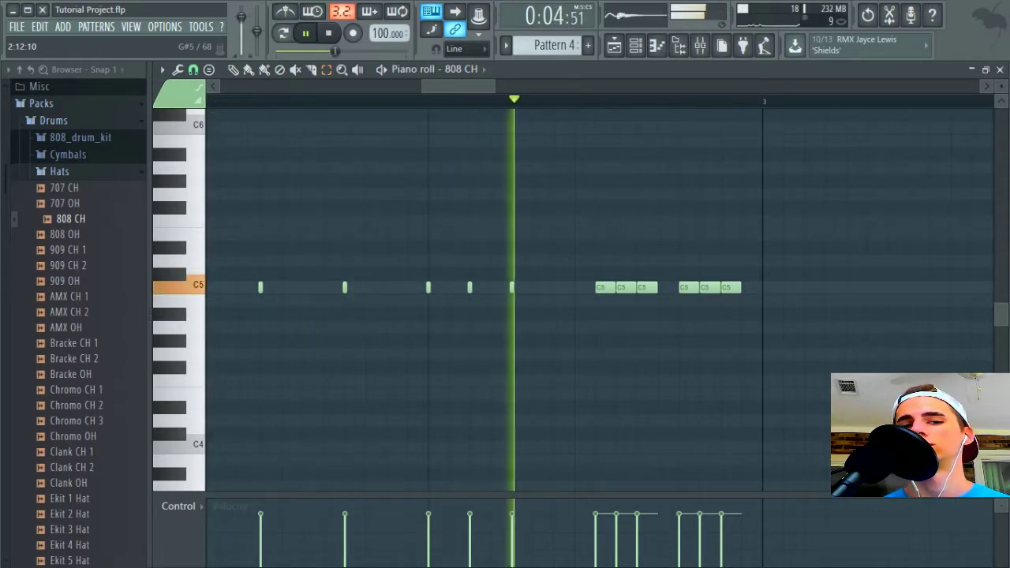
pyautogui.press('space')
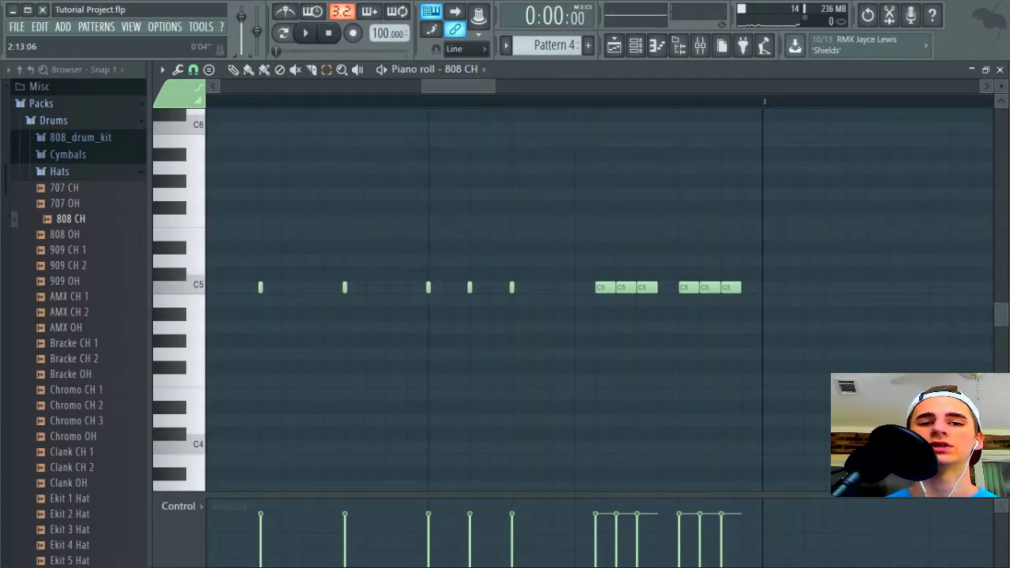
# Copy all hi-hat notes of bars 1 and 2 into bars 3 and 4, and clear the selection
pyautogui.scroll(-5, 449, 102)
pyautogui.scroll(-1, 448, 101)
pyautogui.hotkey('ctrl', 'a')
pyautogui.moveTo(523, 287); pyautogui.dragTo(927, 287)
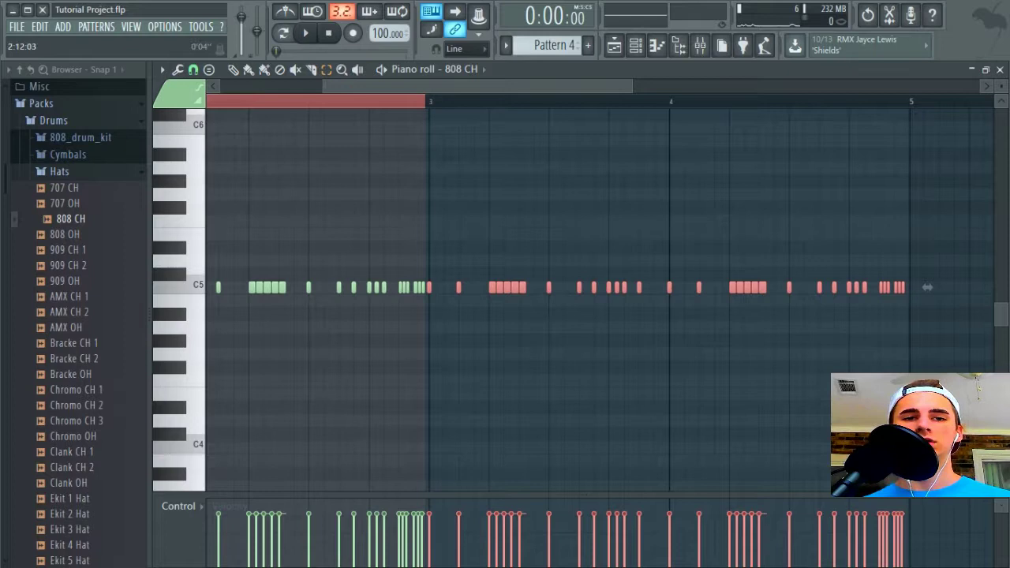
pyautogui.keyDown('ctrl'); pyautogui.click(386, 101); pyautogui.keyUp('ctrl')
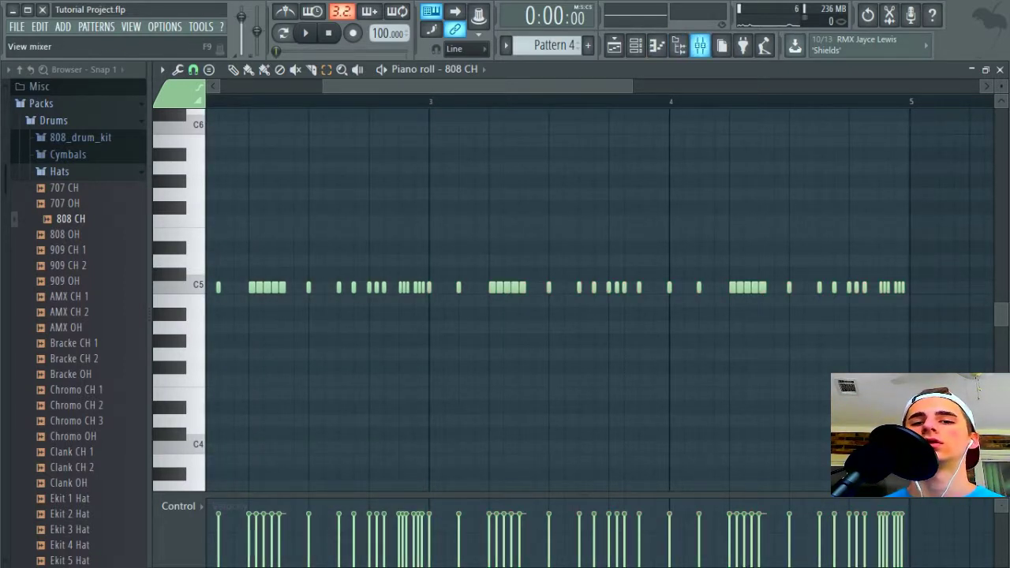
# Audition the 808 OH sample from the Hats folder and add it to the channel rack as a new channel
pyautogui.click(614, 46)
pyautogui.click(635, 45)
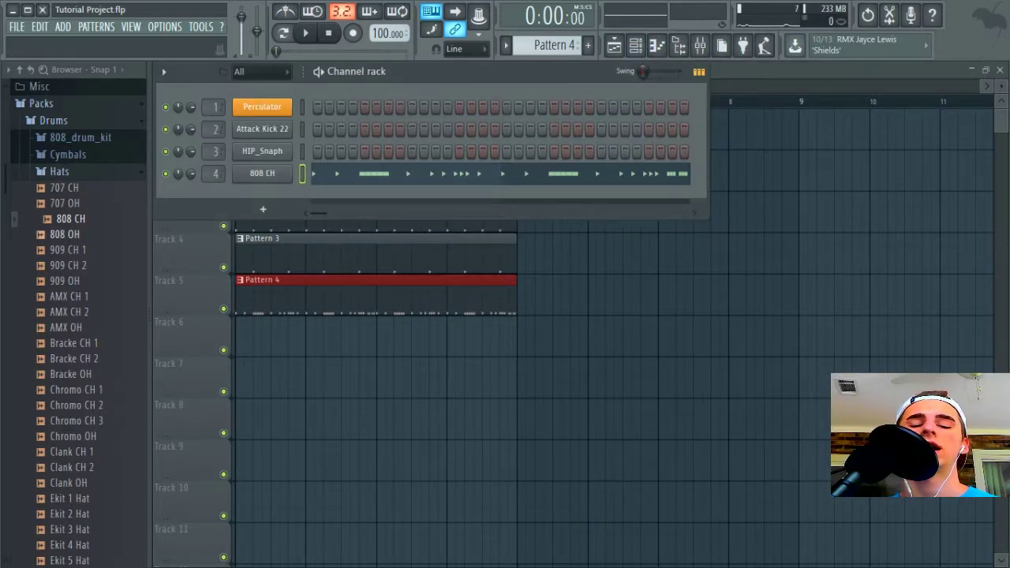
pyautogui.click(64, 235)
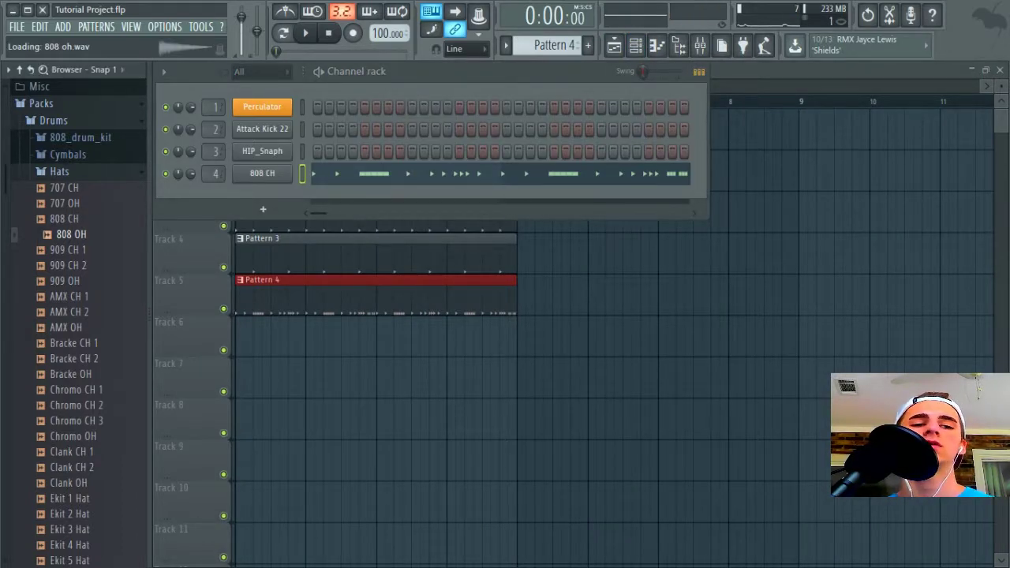
pyautogui.click(64, 234)
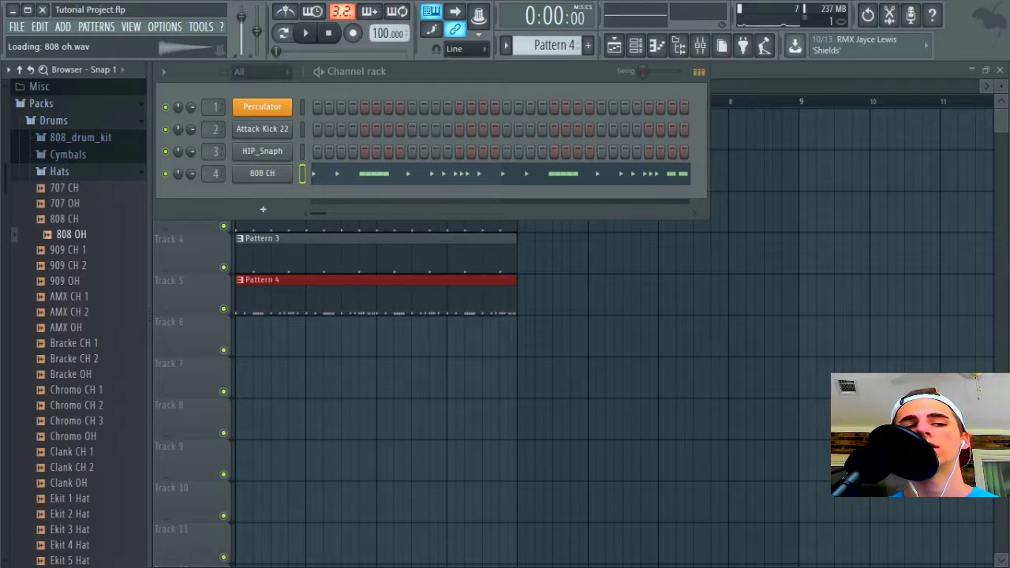
pyautogui.moveTo(71, 234); pyautogui.dragTo(214, 179)
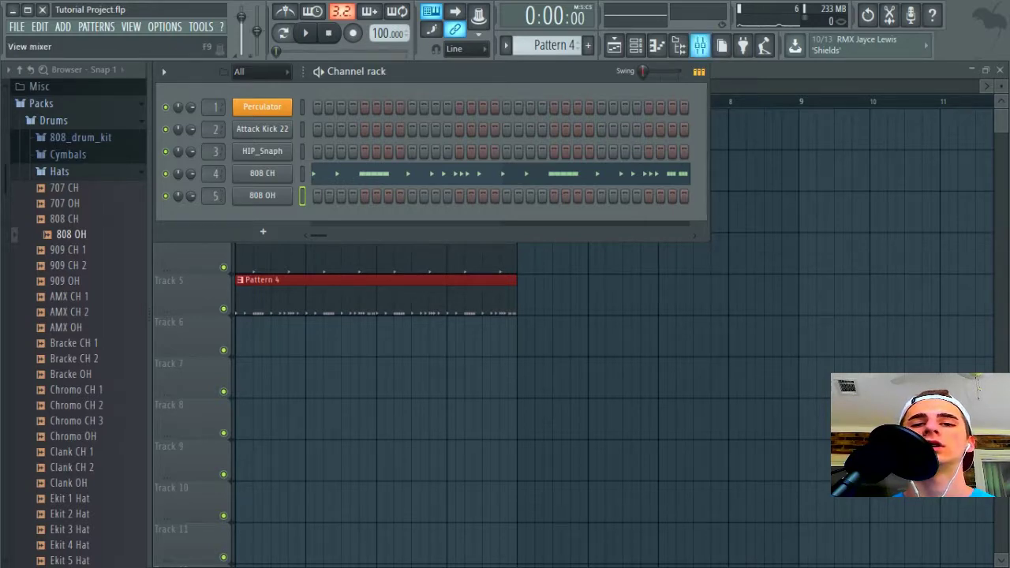
# Lower the 808 OH mixer track (Insert 5) to about -9.6 dB and load Fruity Reeverb 2 into its third effect slot
pyautogui.click(700, 45)
pyautogui.moveTo(256, 298); pyautogui.dragTo(255, 344)
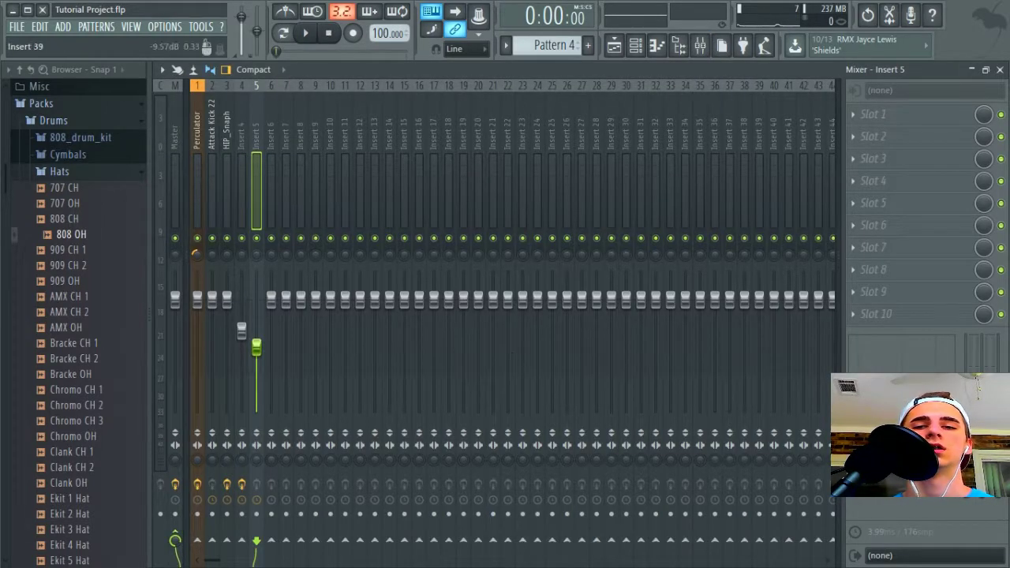
pyautogui.click(874, 159)
pyautogui.click(634, 204)
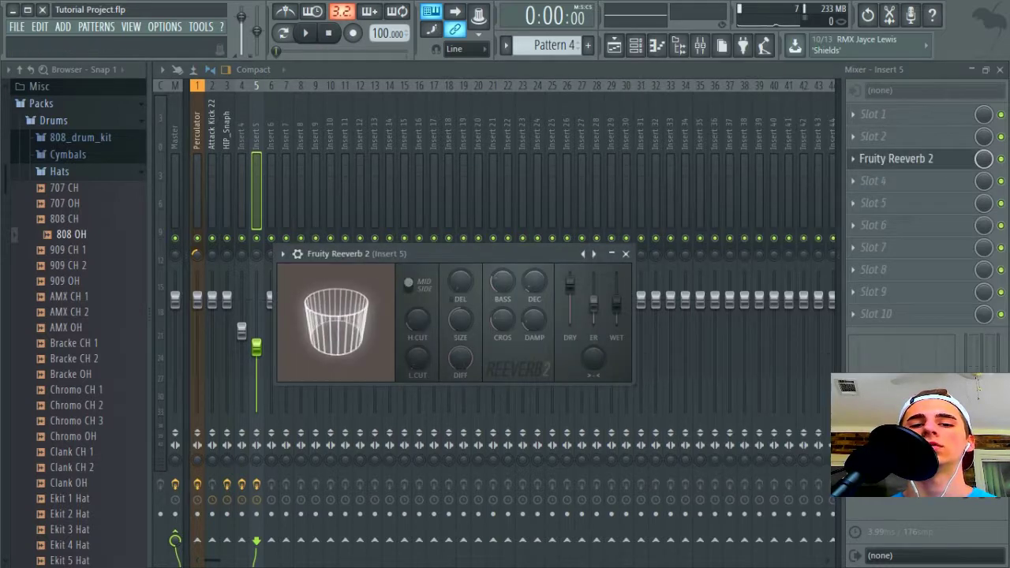
# In Fruity Reeverb 2, set Dry to 48%, increase Size and set the cut frequency to 1.3 kHz, and audition the open hat
pyautogui.moveTo(570, 285); pyautogui.dragTo(569, 305)
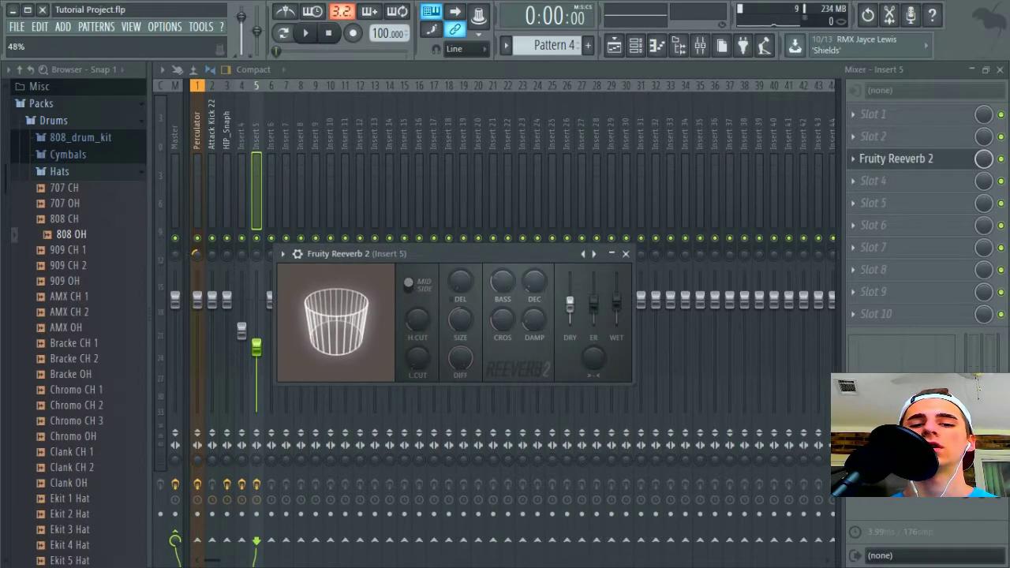
pyautogui.moveTo(460, 319); pyautogui.dragTo(460, 288)
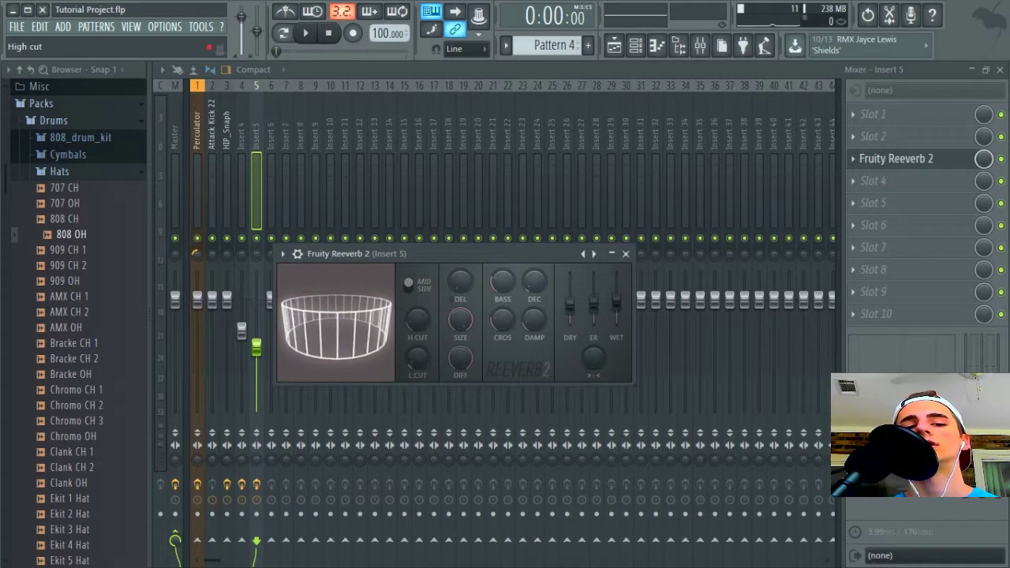
pyautogui.moveTo(417, 319); pyautogui.dragTo(417, 361)
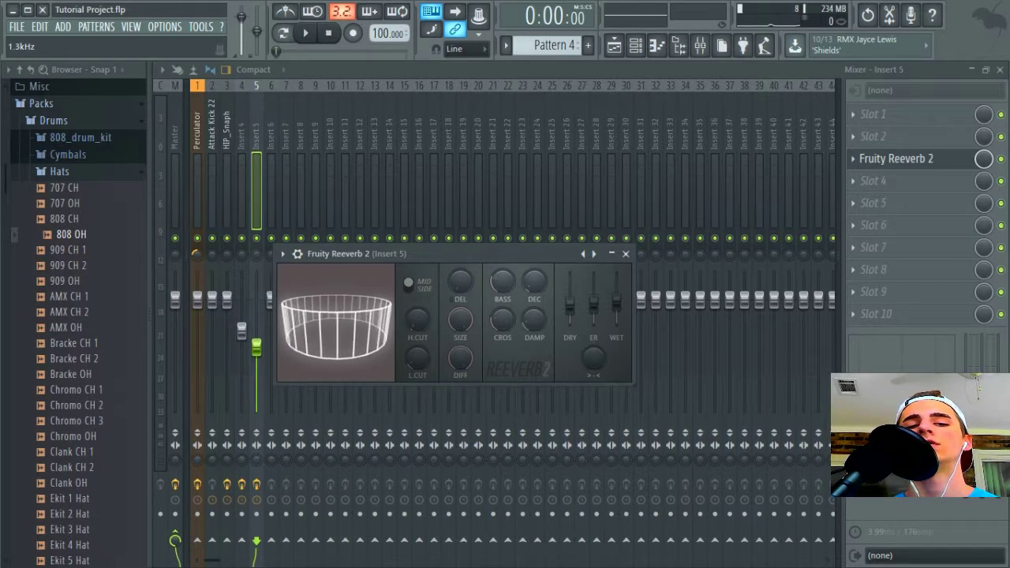
pyautogui.press('z')
pyautogui.press('z')
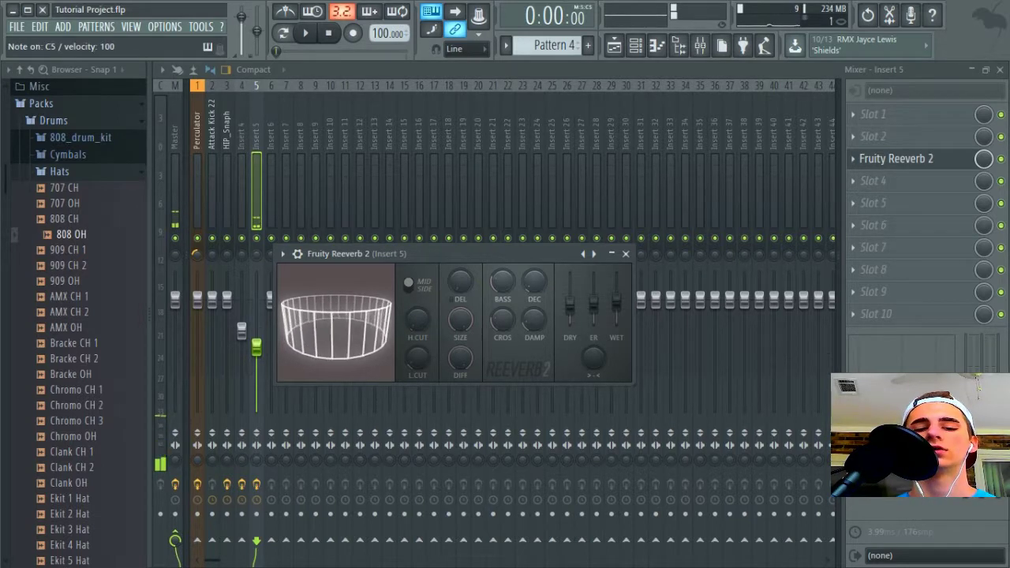
pyautogui.click(625, 254)
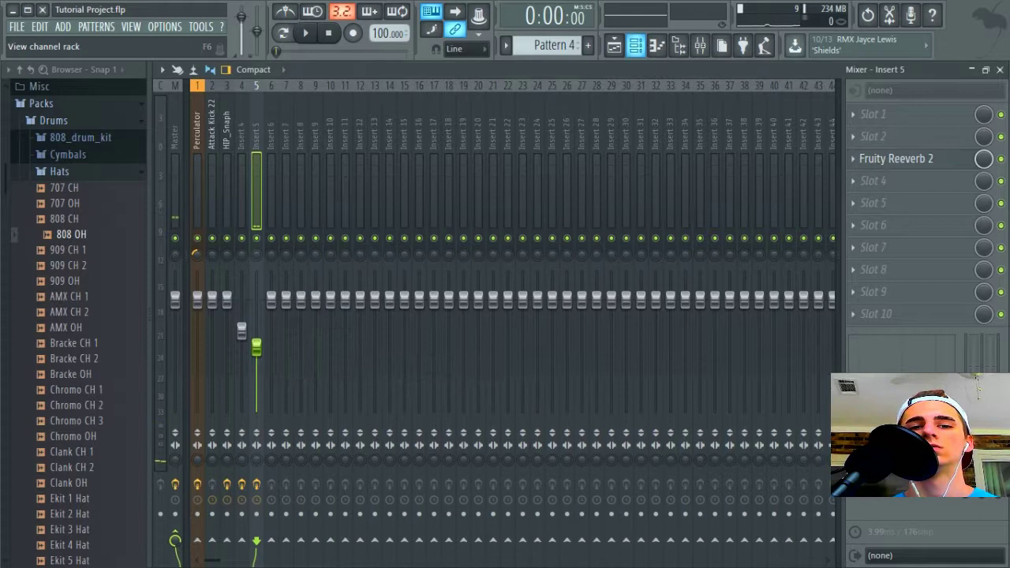
# Add 808 OH hits on steps 5 and 21 in the channel rack and audition Pattern 4
pyautogui.click(635, 45)
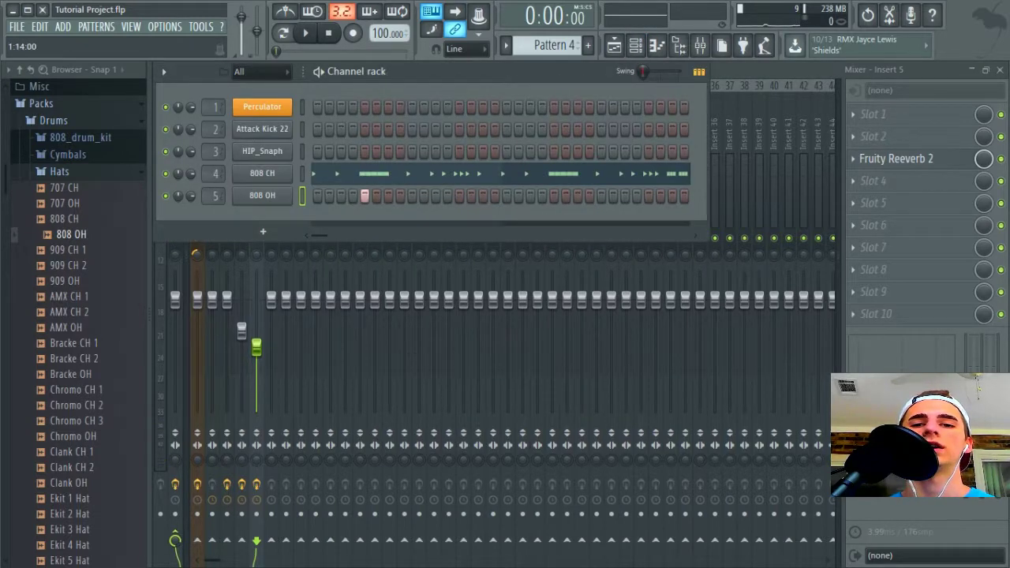
pyautogui.click(553, 196)
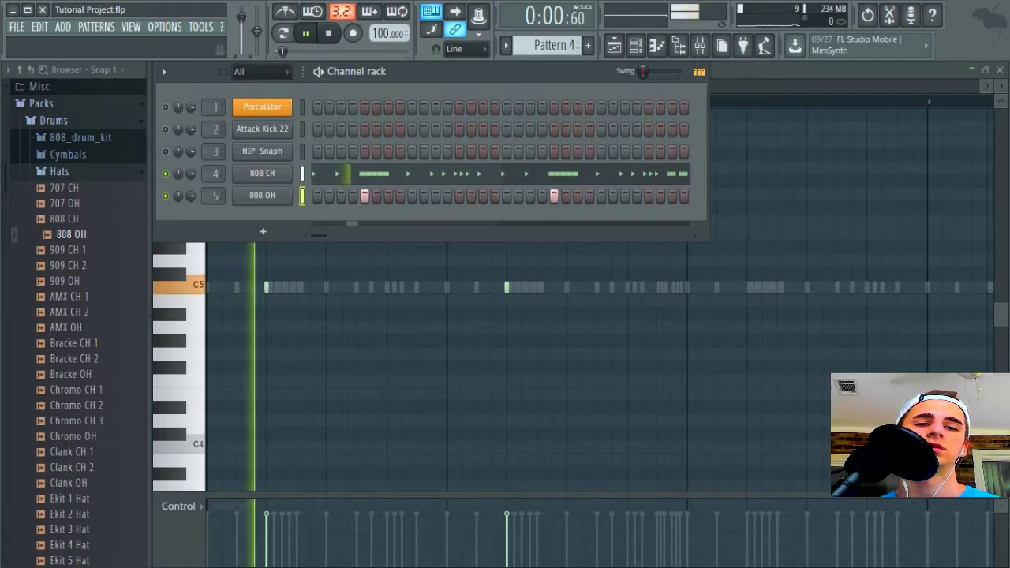
pyautogui.click(614, 44)
pyautogui.doubleClick(318, 300)
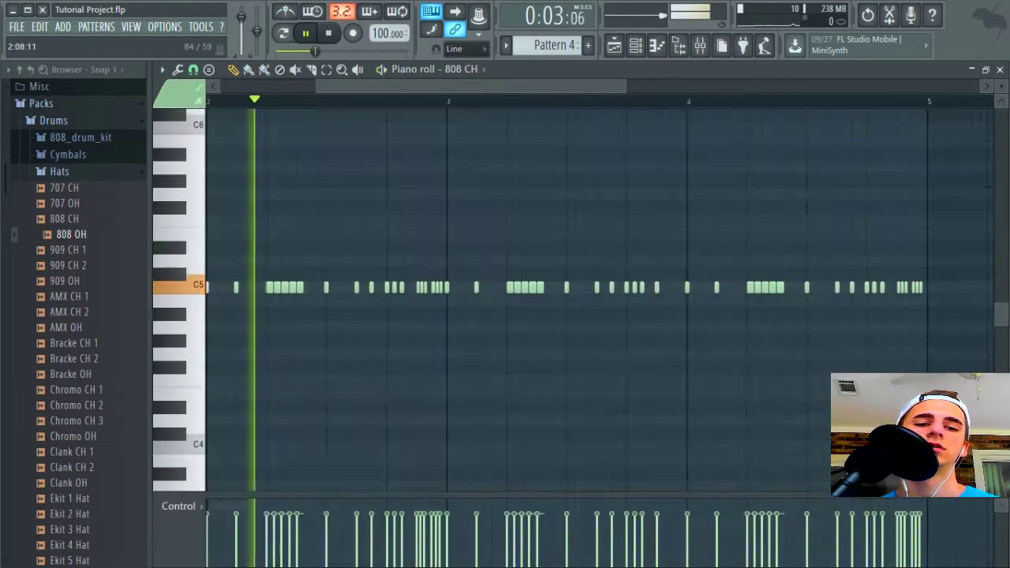
pyautogui.press('space')
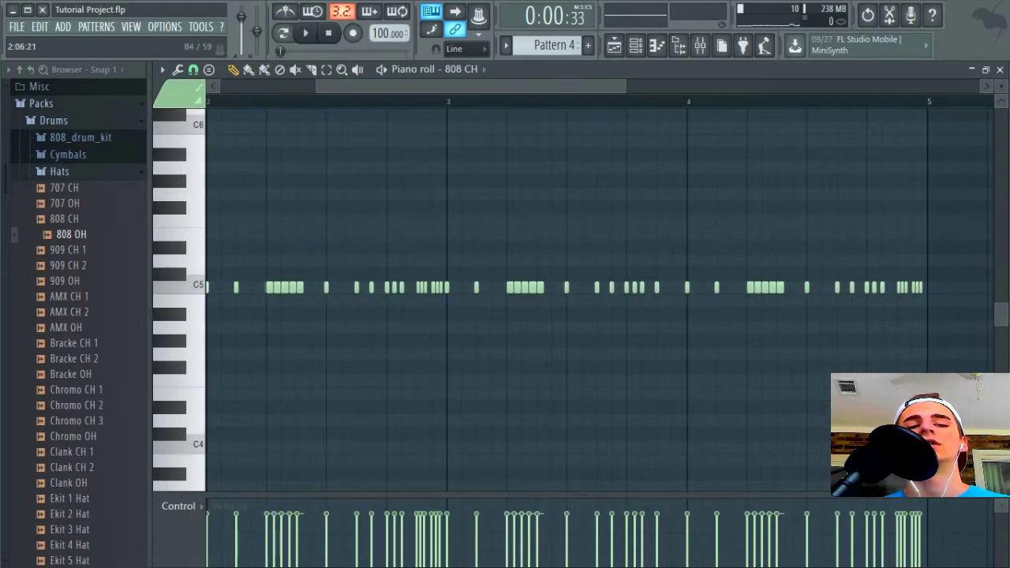
pyautogui.hscroll(-3, 295, 298)
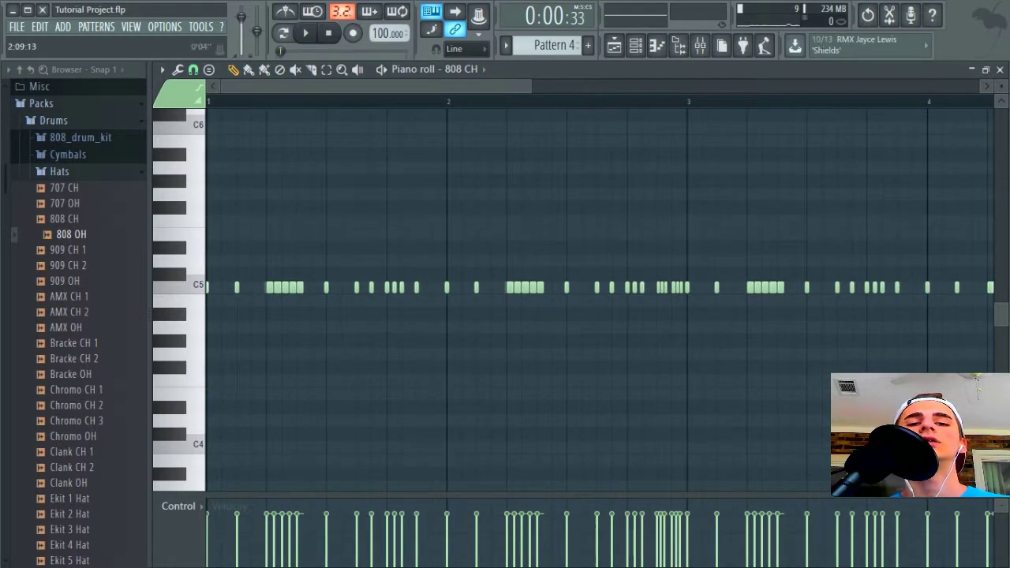
# Enable the 808 OH channel's volume envelope with zero attack, a longer hold and a slightly higher sustain
pyautogui.click(635, 45)
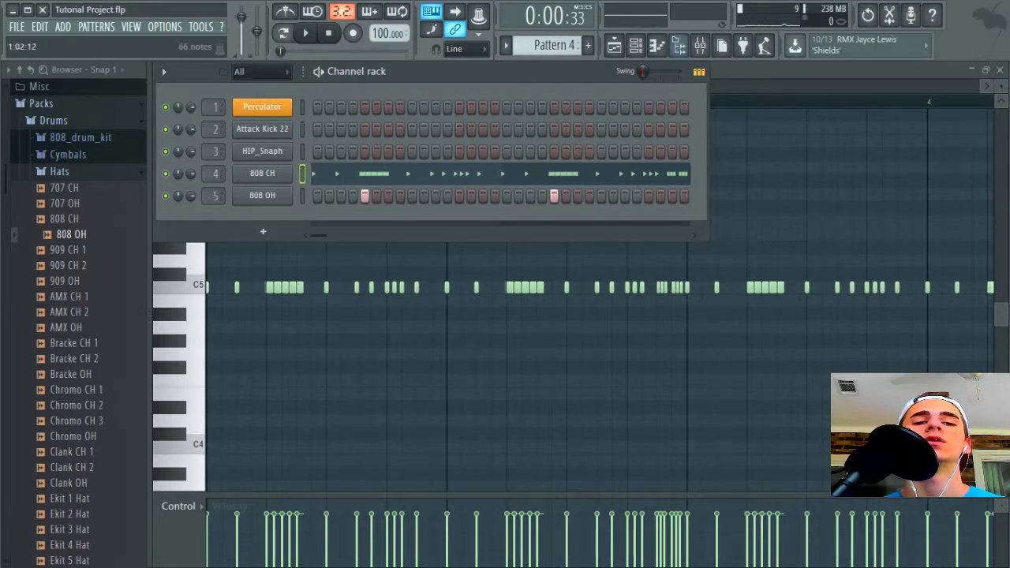
pyautogui.click(262, 194)
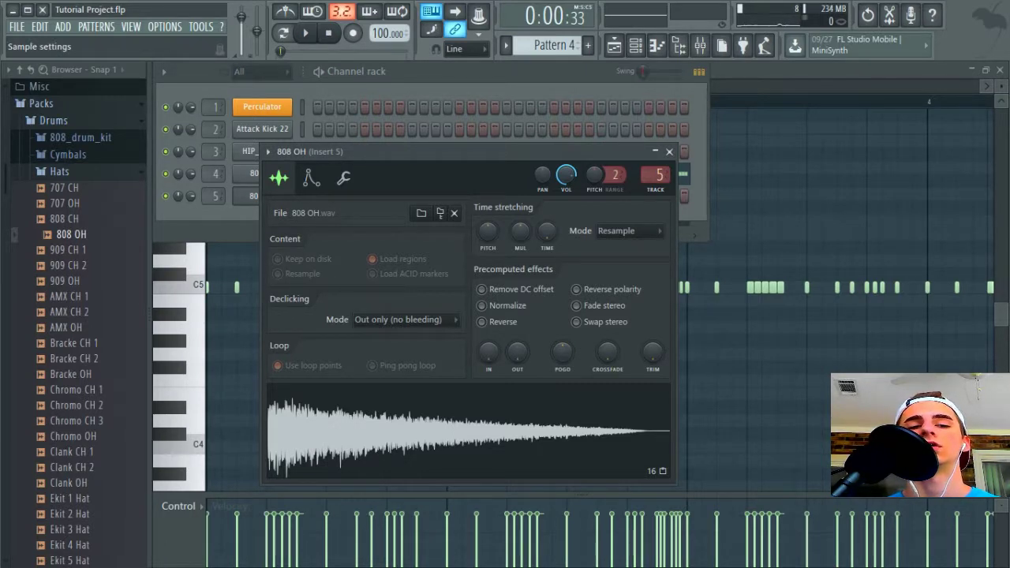
pyautogui.click(310, 177)
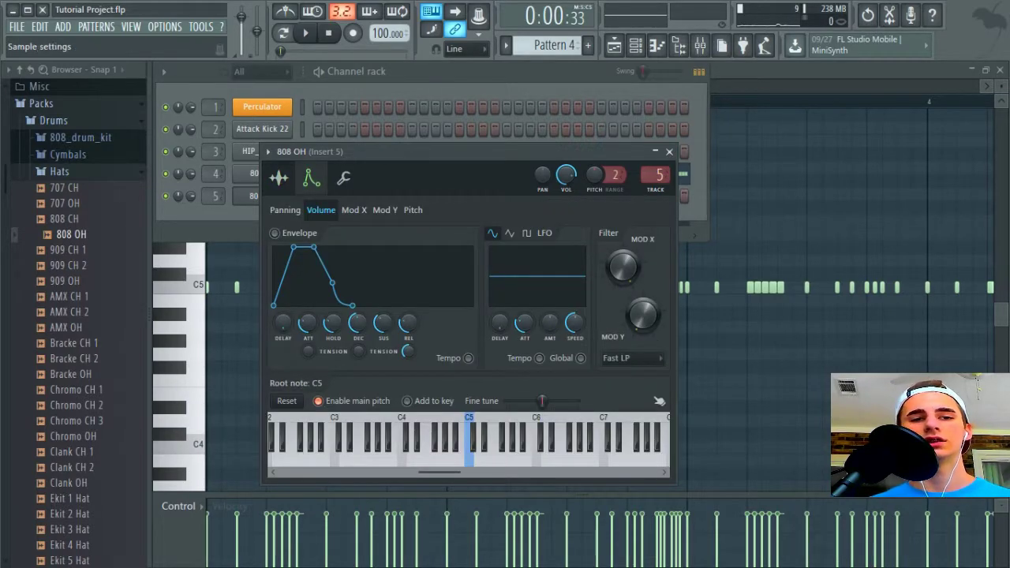
pyautogui.click(278, 177)
pyautogui.click(310, 178)
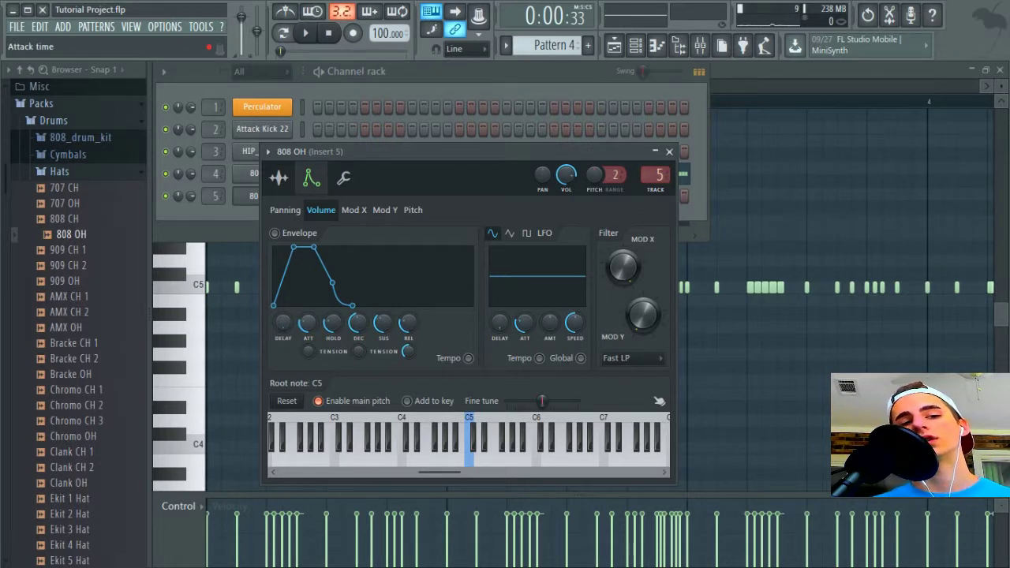
pyautogui.moveTo(307, 322); pyautogui.dragTo(381, 313)
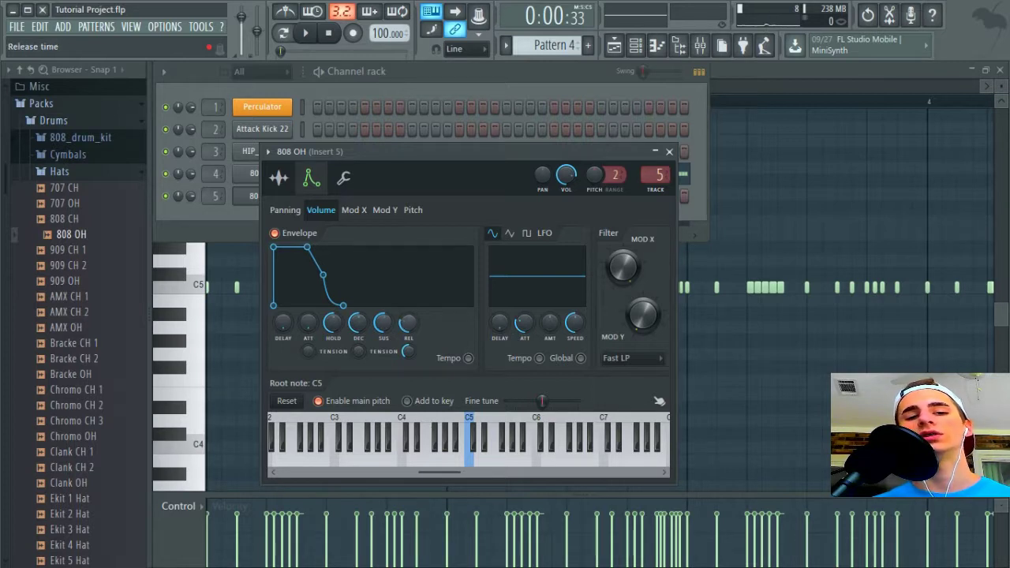
# Reduce the 808 OH envelope's release to zero, audition the shortened sample and close its channel settings
pyautogui.moveTo(408, 322); pyautogui.dragTo(408, 347)
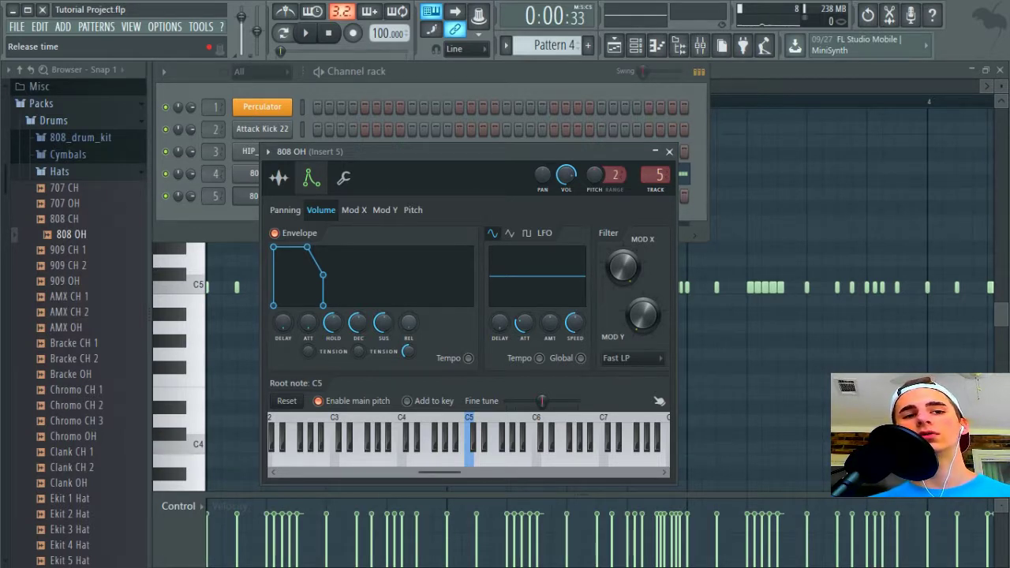
pyautogui.press('q')
pyautogui.press('q')
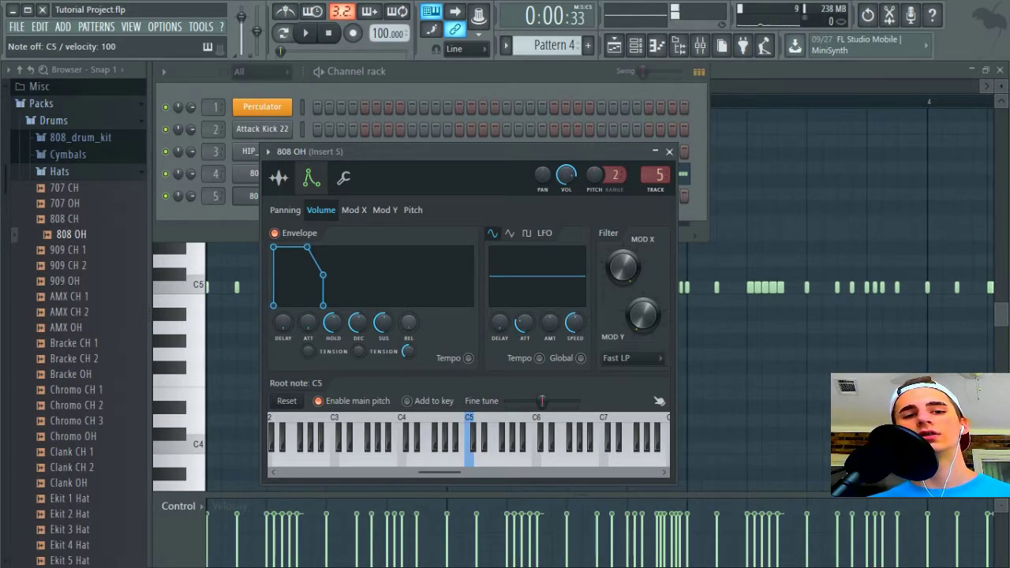
pyautogui.press('q')
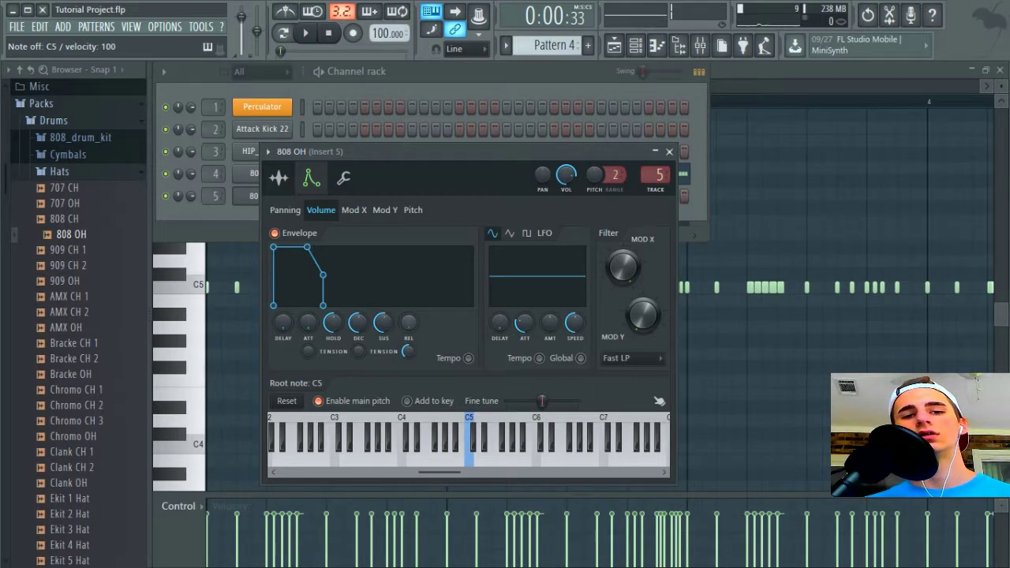
pyautogui.click(669, 151)
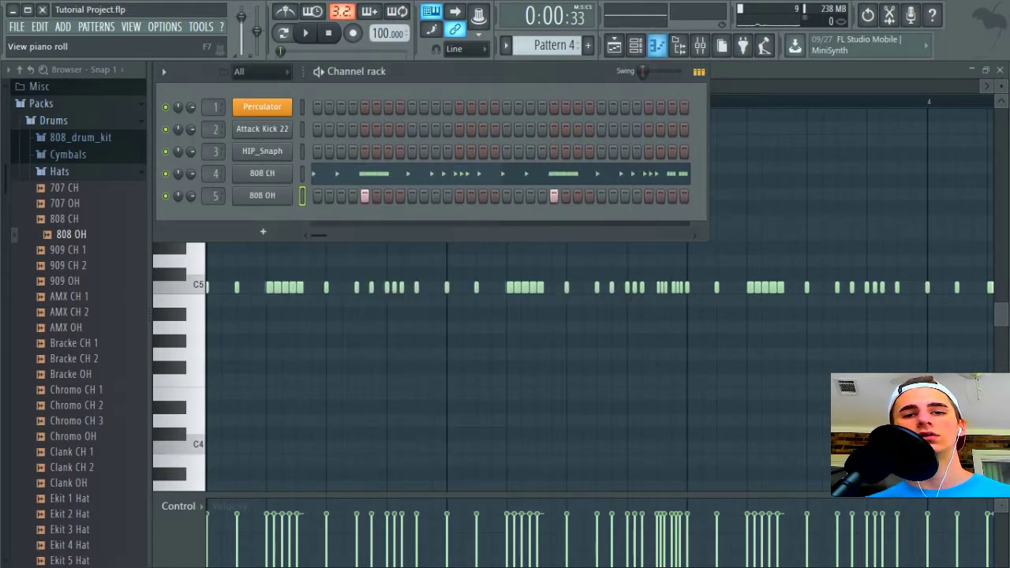
# Lengthen the 808 OH notes in bars 1 and 2 to two steps each in the piano roll
pyautogui.click(657, 45)
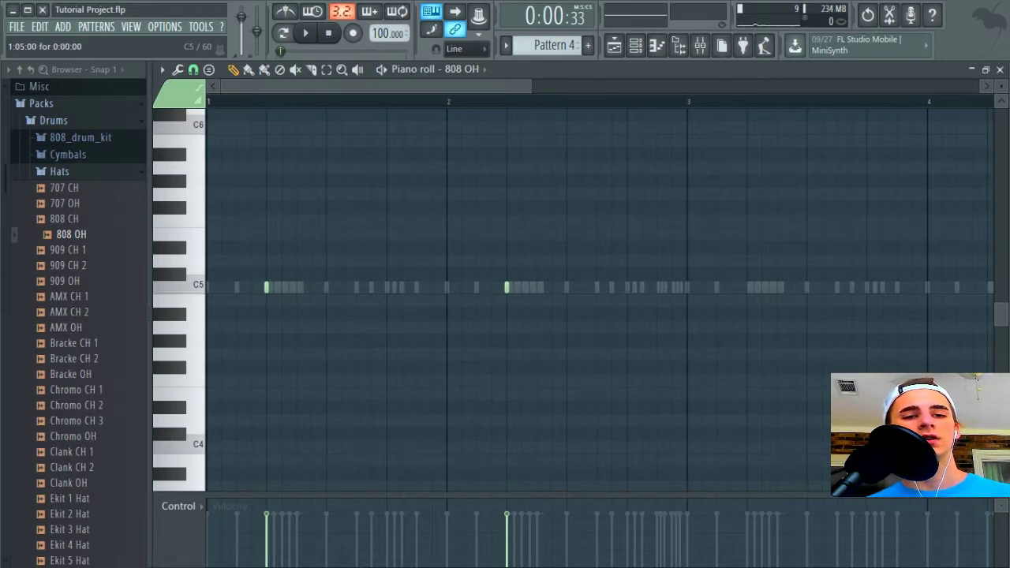
pyautogui.moveTo(268, 287); pyautogui.dragTo(284, 287)
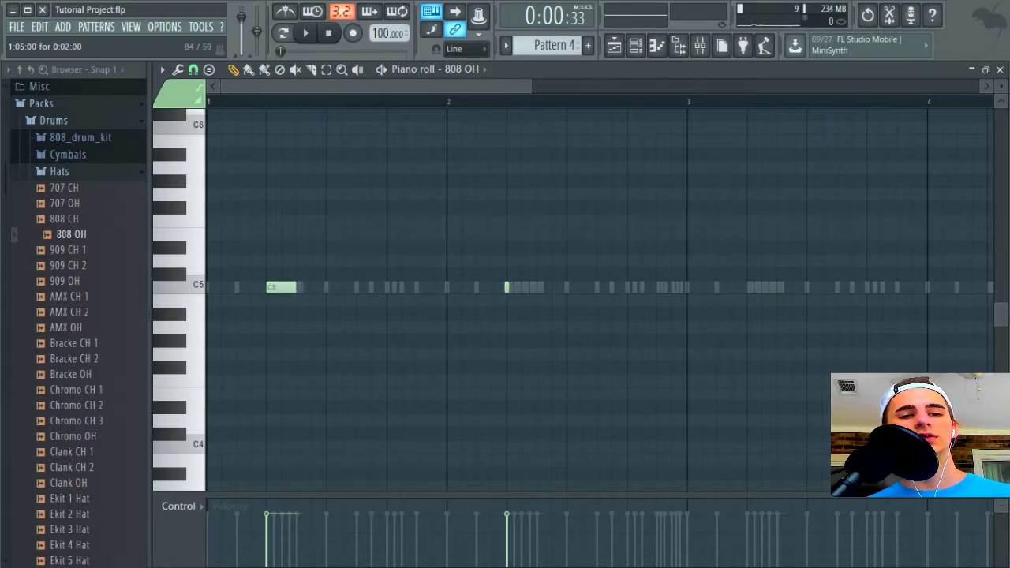
pyautogui.moveTo(507, 287); pyautogui.dragTo(536, 287)
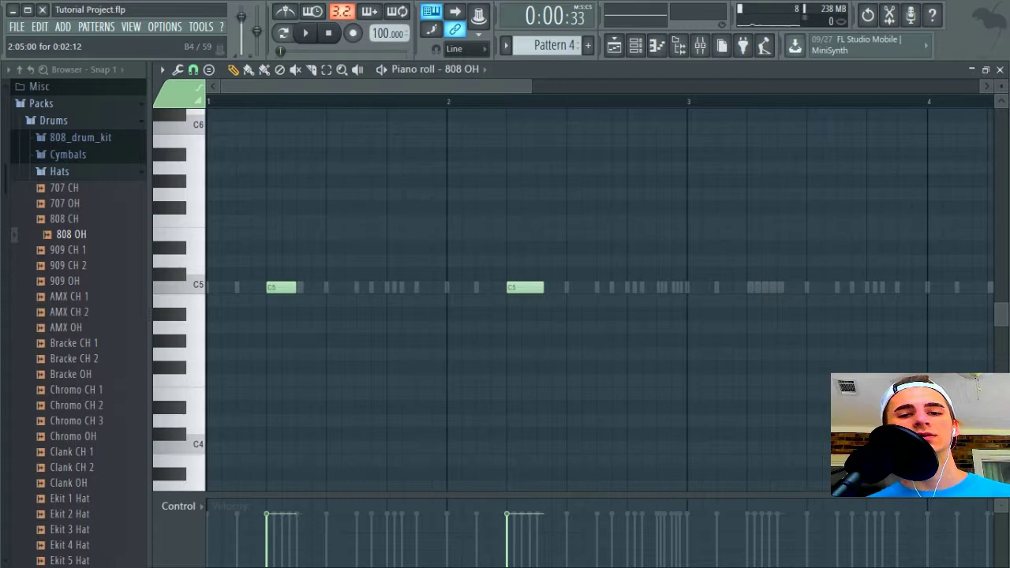
# Place two-step C5 notes for 808 OH on step 5 of bars 3 and 4, and audition the beat
pyautogui.hscroll(3, 655, 287)
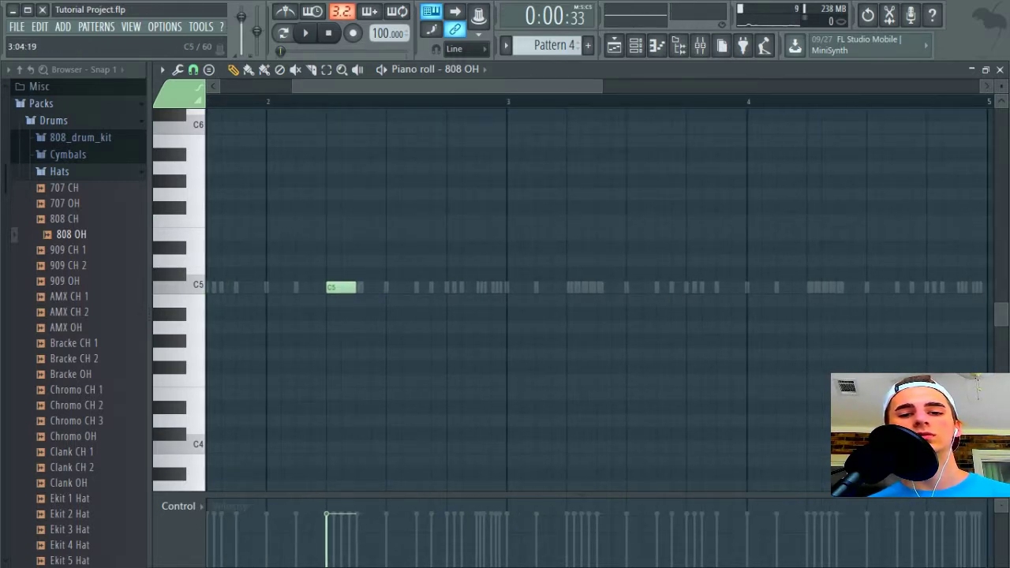
pyautogui.click(584, 287)
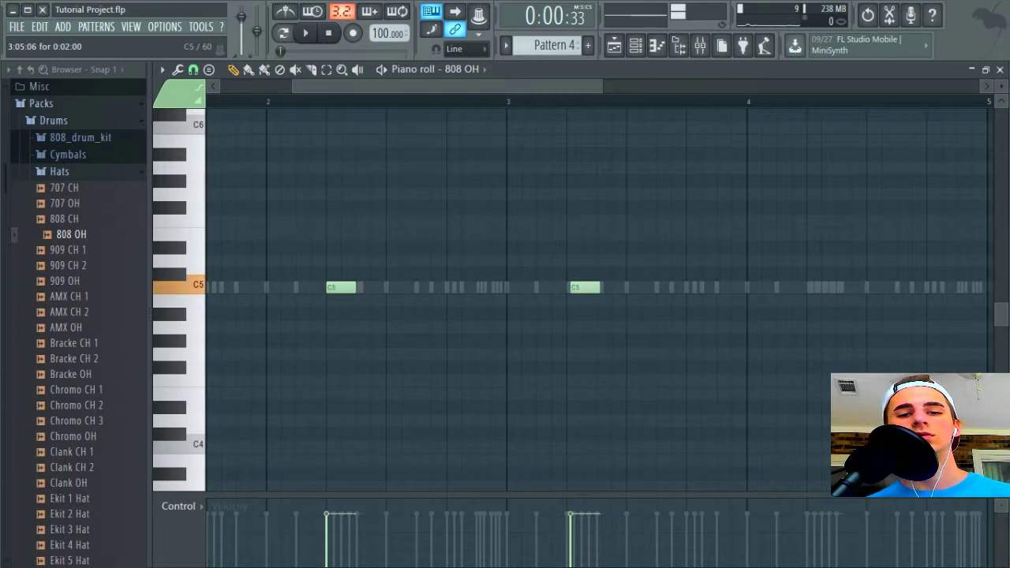
pyautogui.moveTo(584, 287); pyautogui.dragTo(580, 287)
pyautogui.click(821, 288)
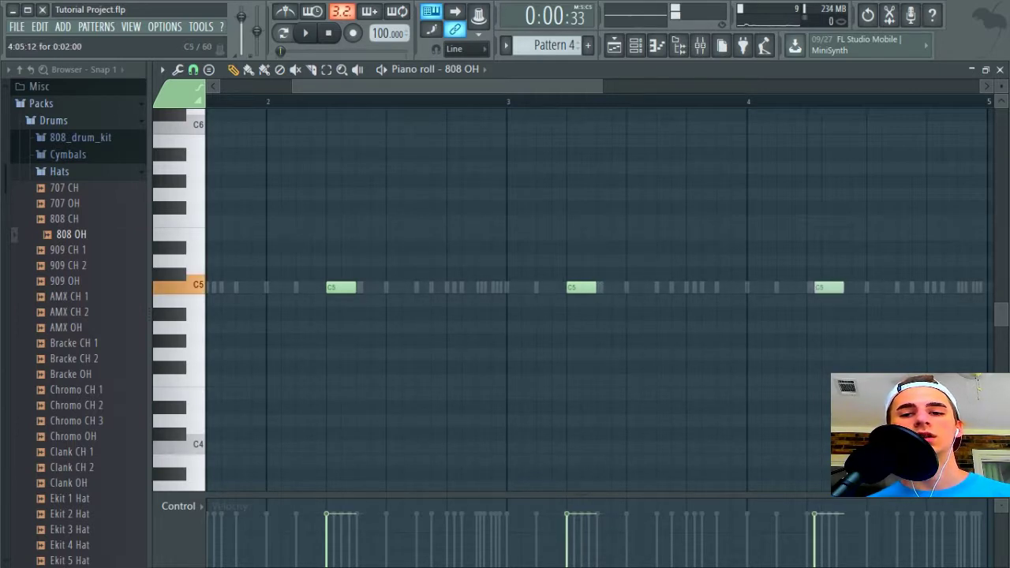
pyautogui.press('space')
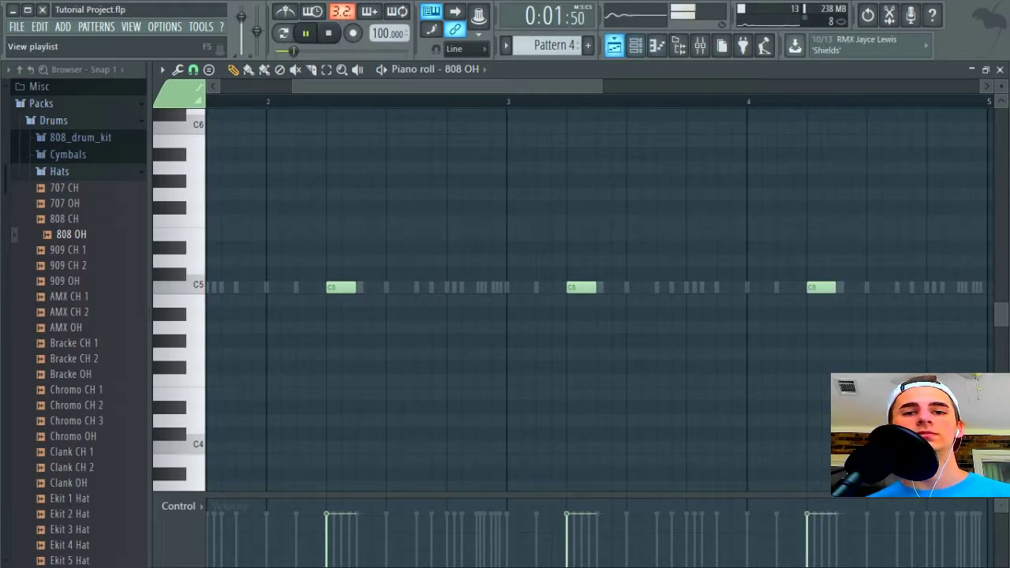
pyautogui.click(614, 45)
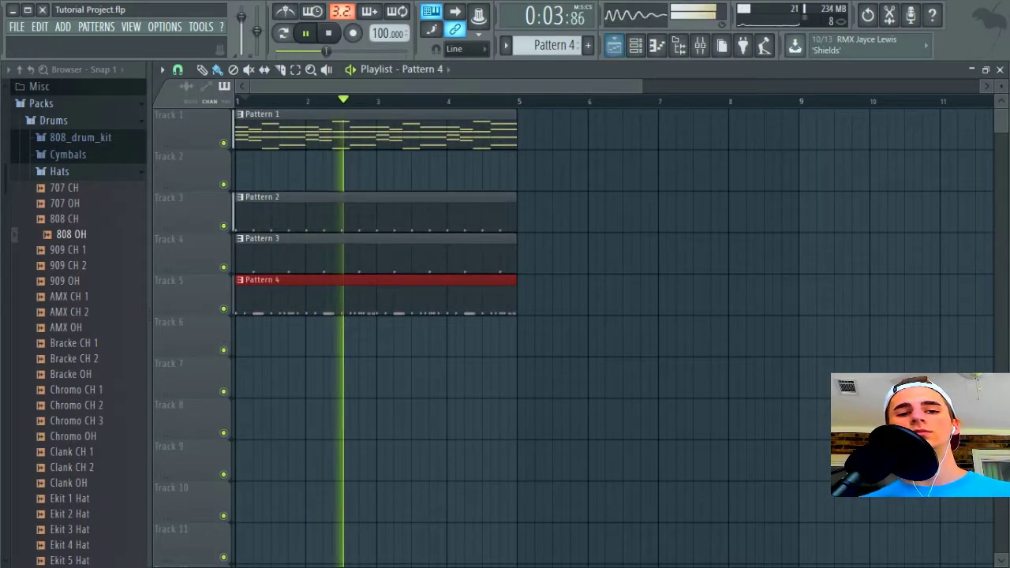
pyautogui.press('space')
# Lengthen all 808 OH notes together to about two and a half steps, clear the selection and audition the beat
pyautogui.press('F7')
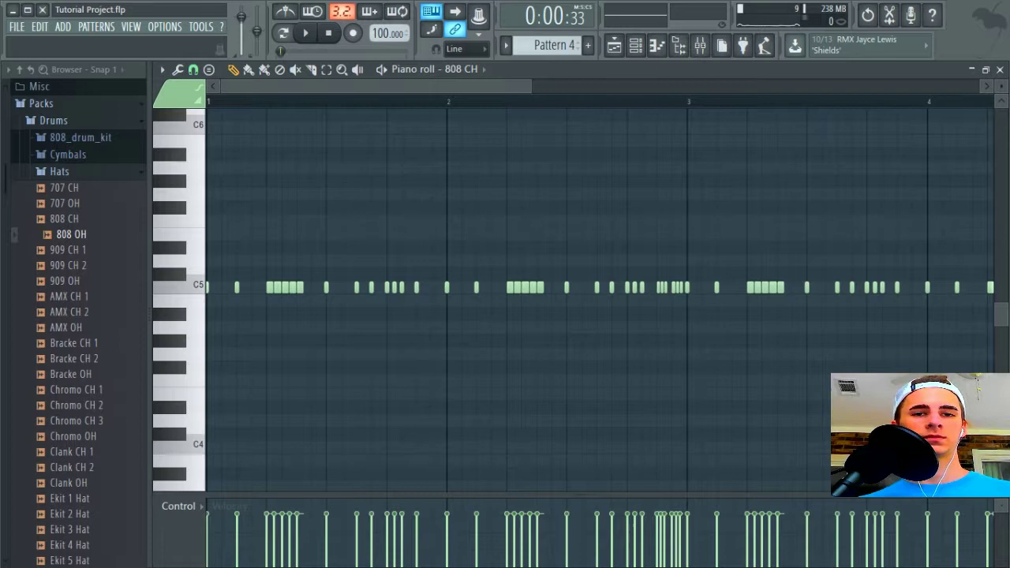
pyautogui.click(451, 69)
pyautogui.click(474, 154)
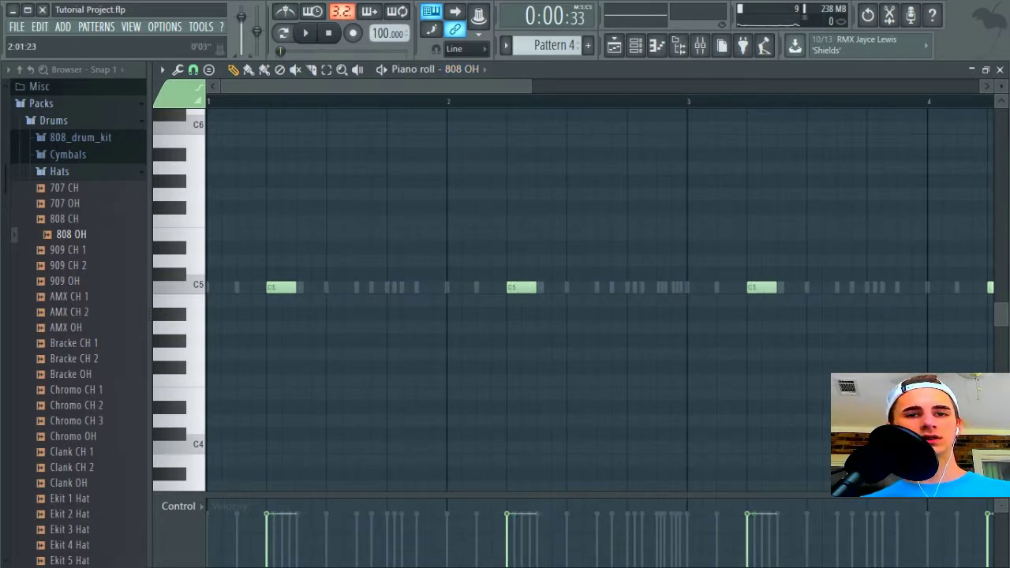
pyautogui.scroll(3, 595, 343)
pyautogui.hotkey('ctrl', 'a')
pyautogui.moveTo(930, 287); pyautogui.dragTo(938, 287)
pyautogui.press('space')
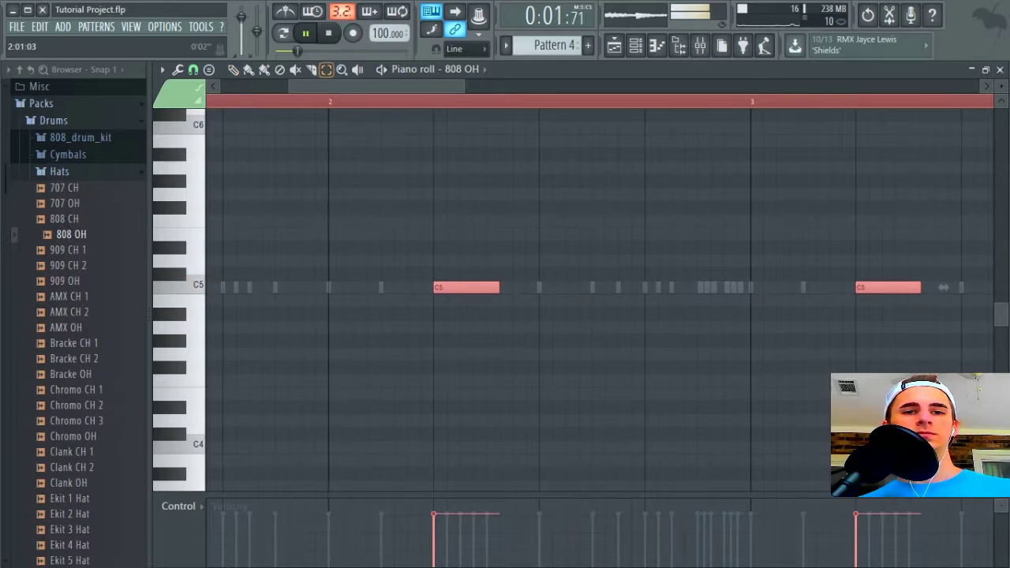
pyautogui.hotkey('ctrl', 'd')
pyautogui.click(614, 46)
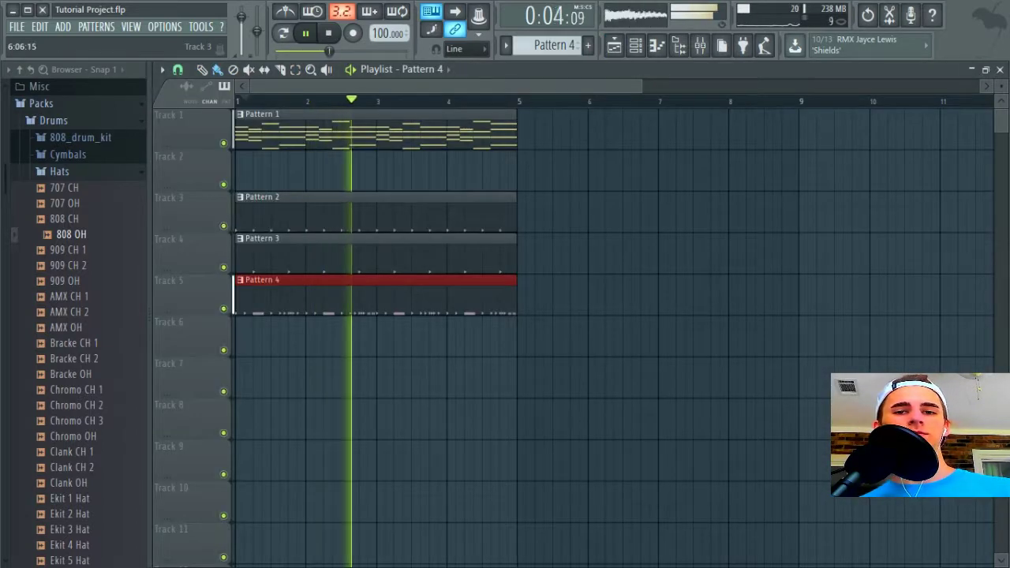
pyautogui.press('space')
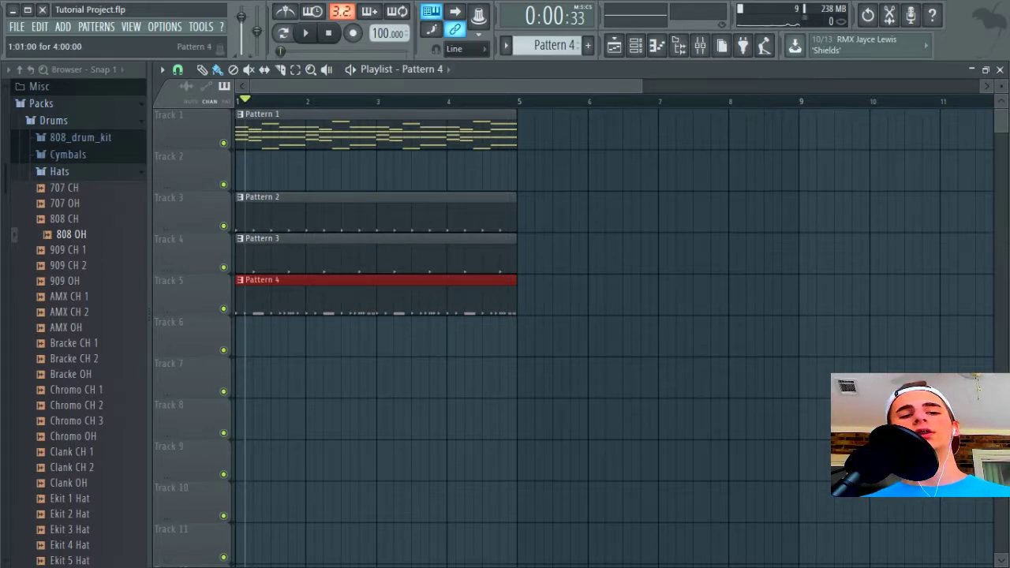
# Check the 808 CH notes of Pattern 4 in the piano roll and save the project with the mixer open
pyautogui.doubleClick(261, 311)
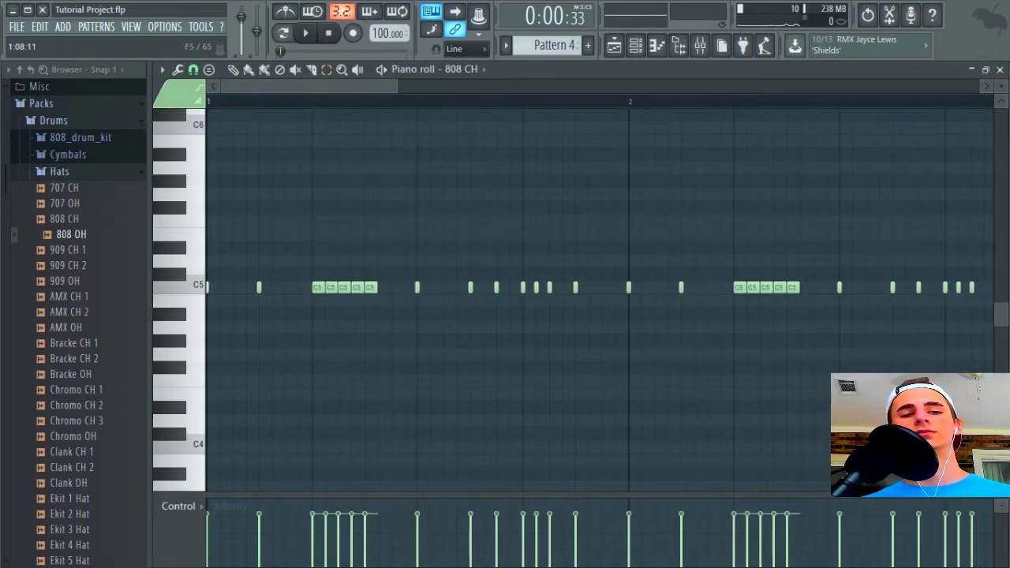
pyautogui.click(614, 45)
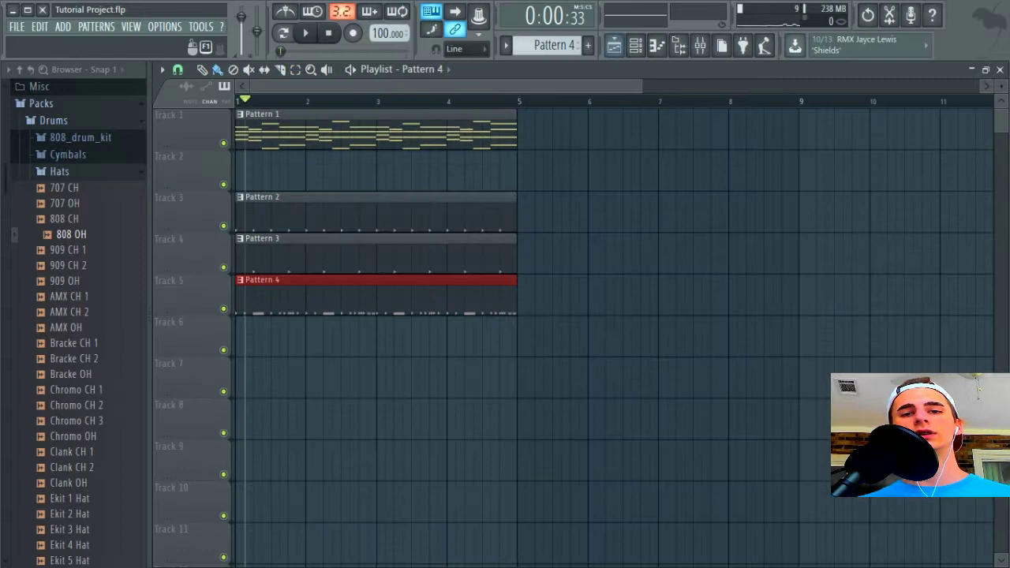
pyautogui.click(699, 45)
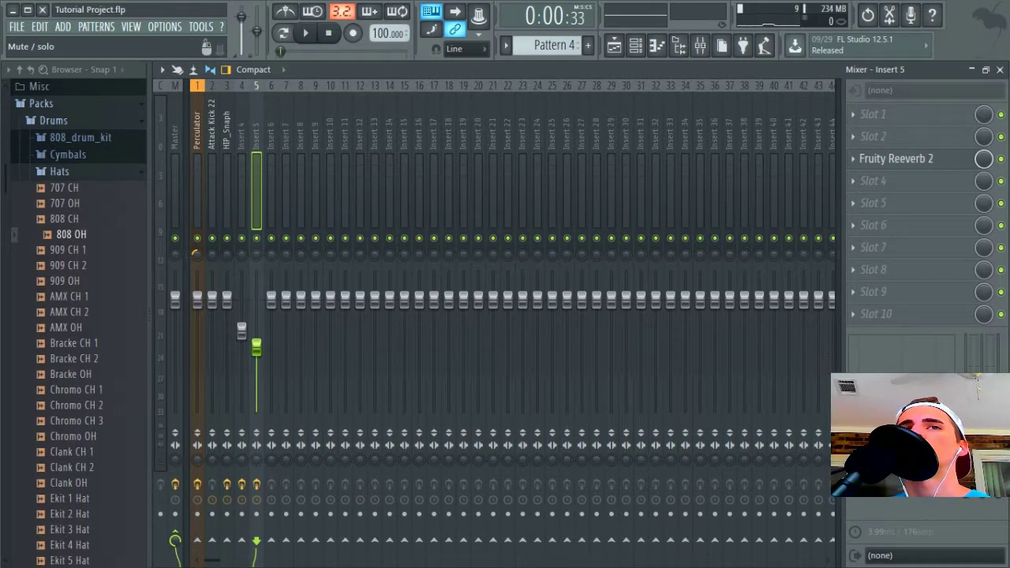
pyautogui.hotkey('ctrl', 's')
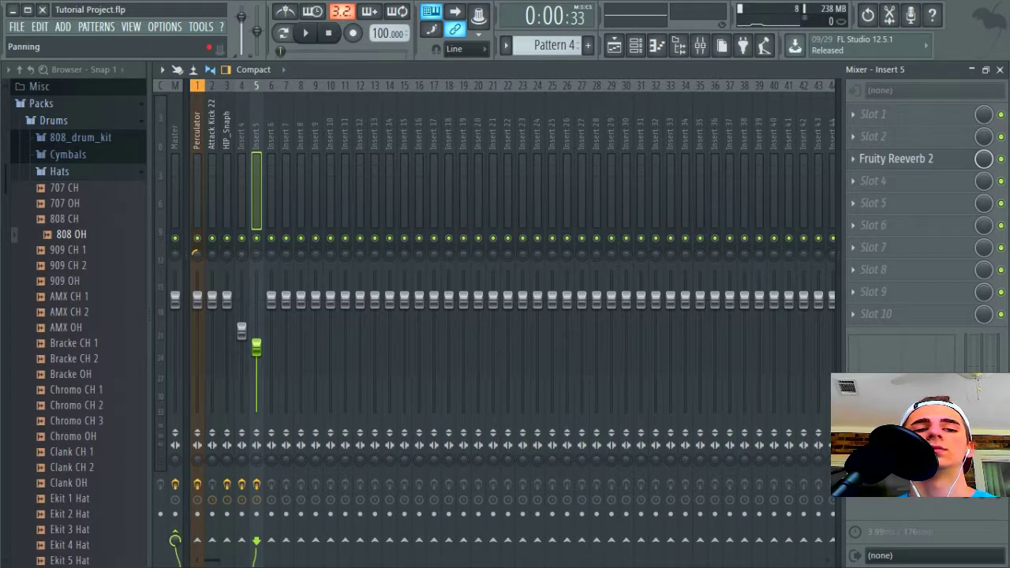
# Create an automation clip for mixer Insert 4's panning and move it to Track 6 in the playlist
pyautogui.rightClick(241, 254)
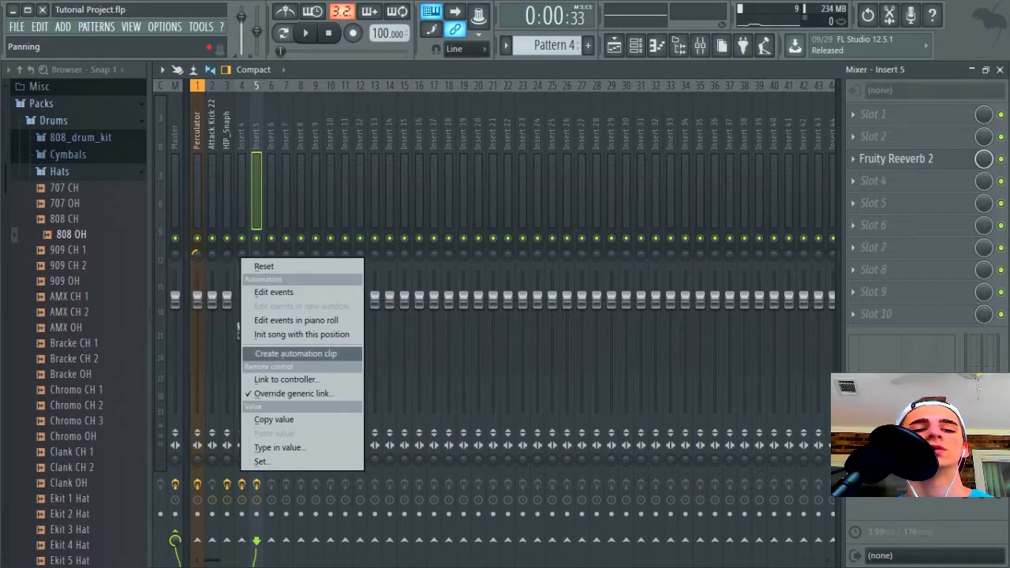
pyautogui.click(300, 353)
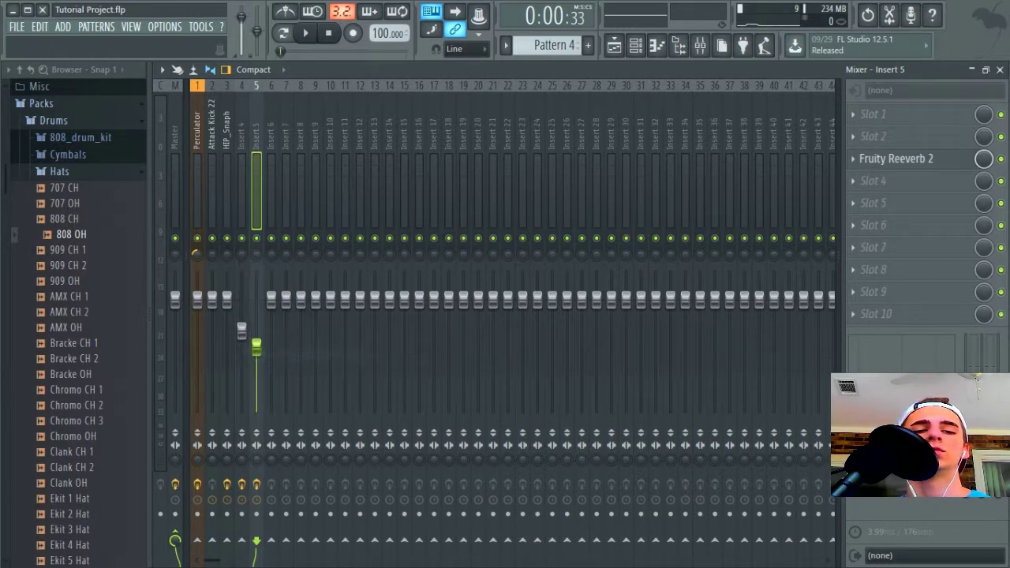
pyautogui.click(614, 45)
pyautogui.moveTo(537, 157); pyautogui.dragTo(536, 322)
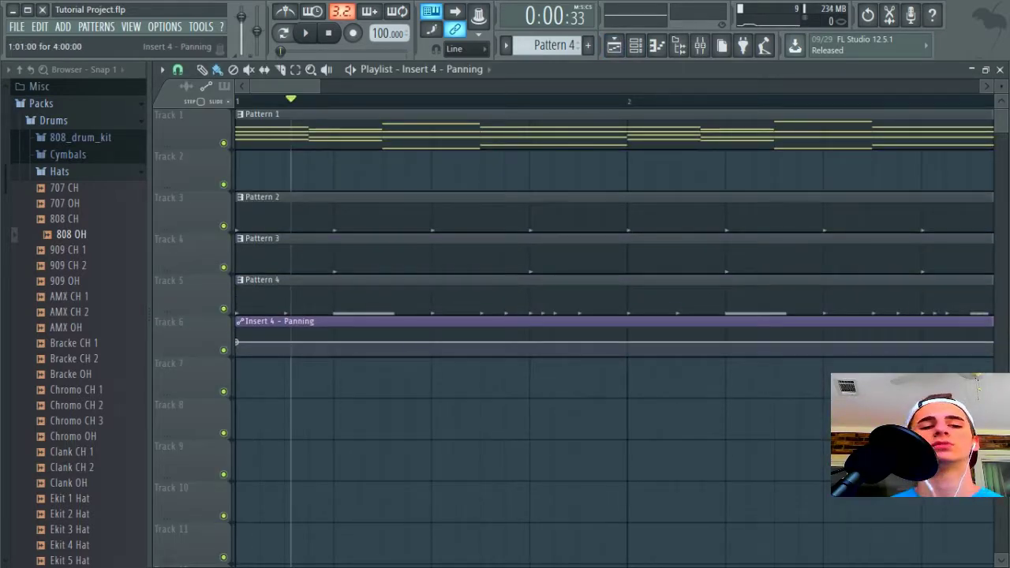
# Shorten the Insert 4 panning clip on Track 6 to two bars, ending at bar 3
pyautogui.hscroll(6, 513, 300)
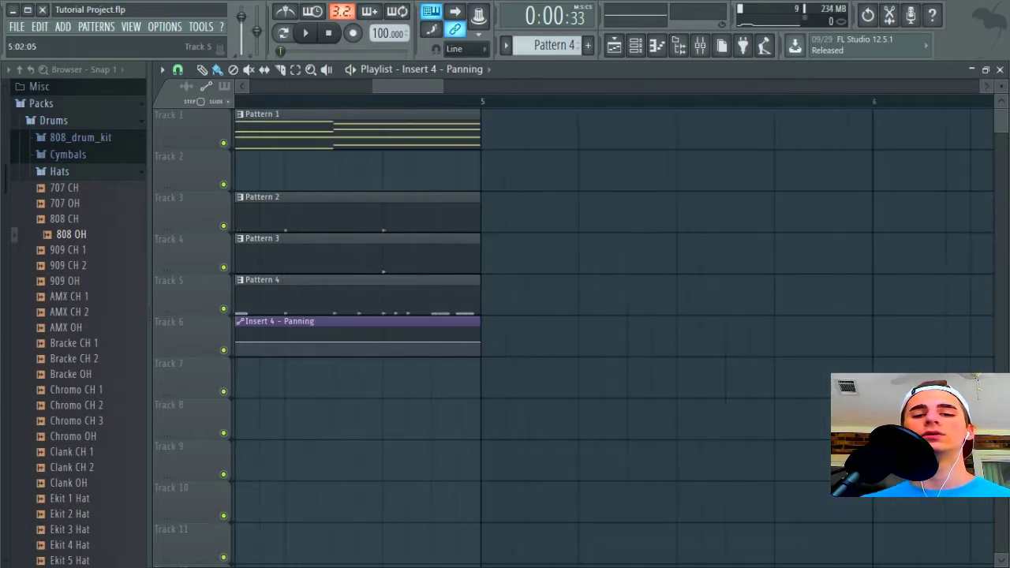
pyautogui.moveTo(479, 342); pyautogui.dragTo(364, 342)
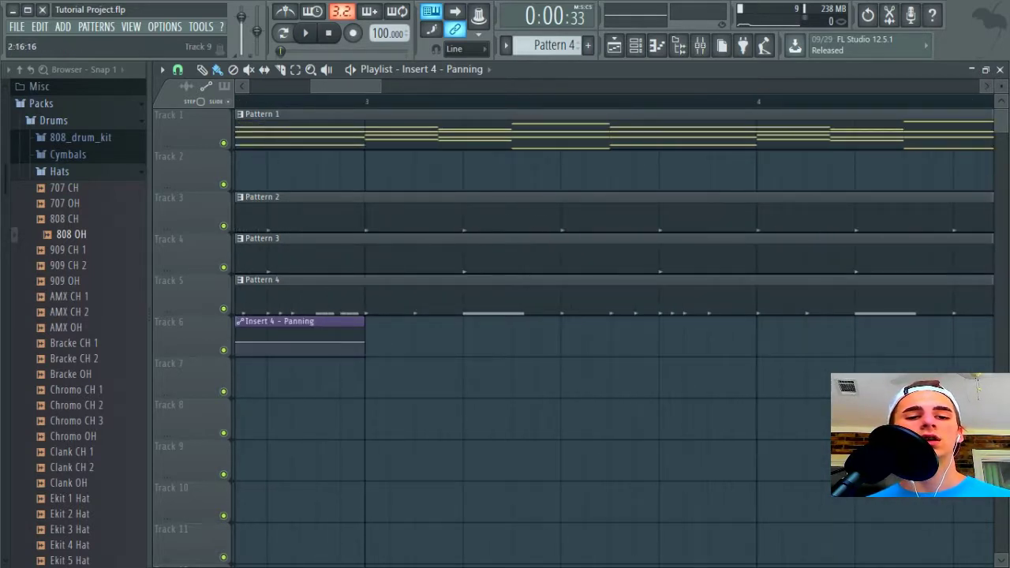
pyautogui.scroll(5, 237, 342)
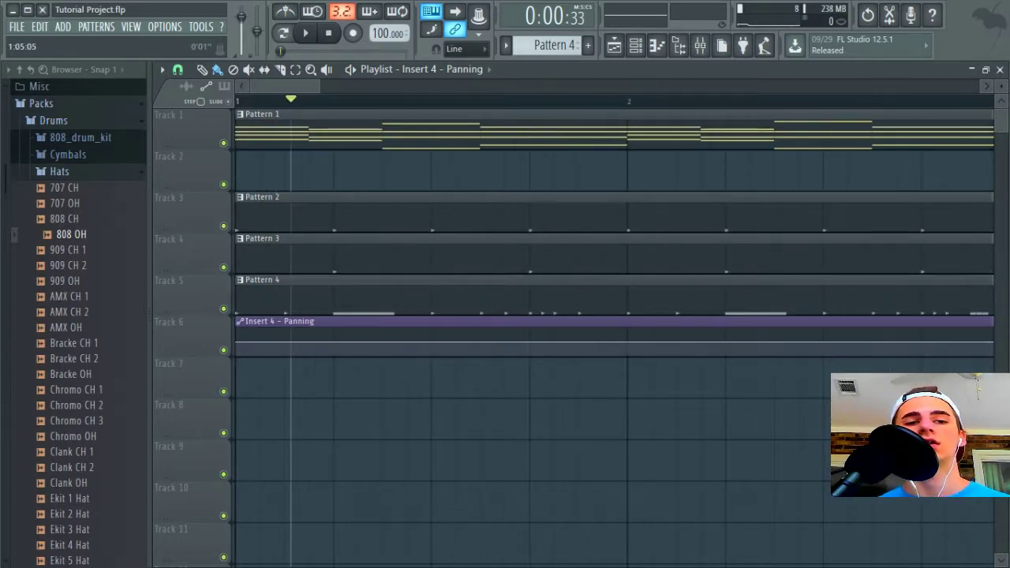
pyautogui.scroll(-5, 237, 342)
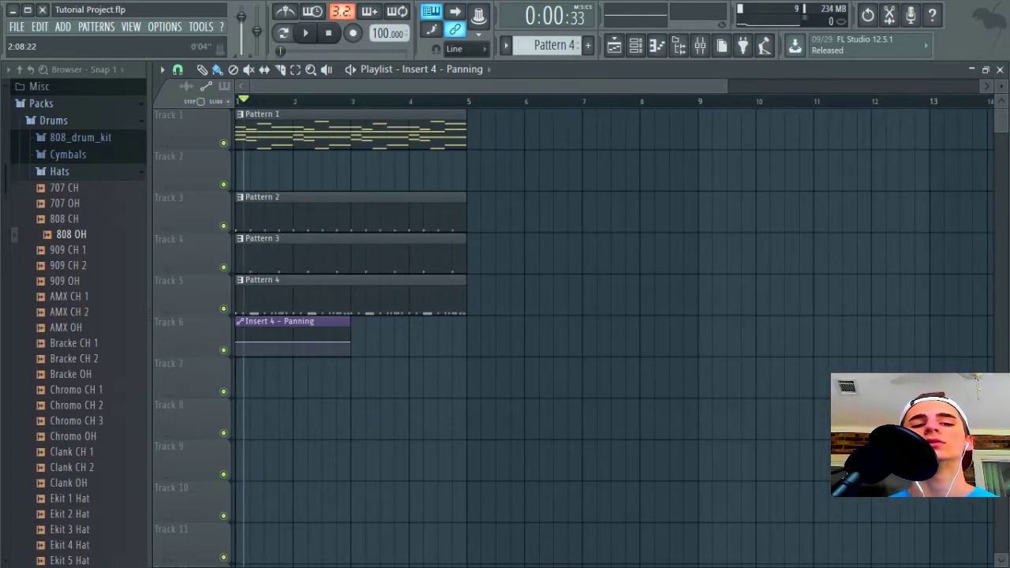
pyautogui.scroll(4, 236, 342)
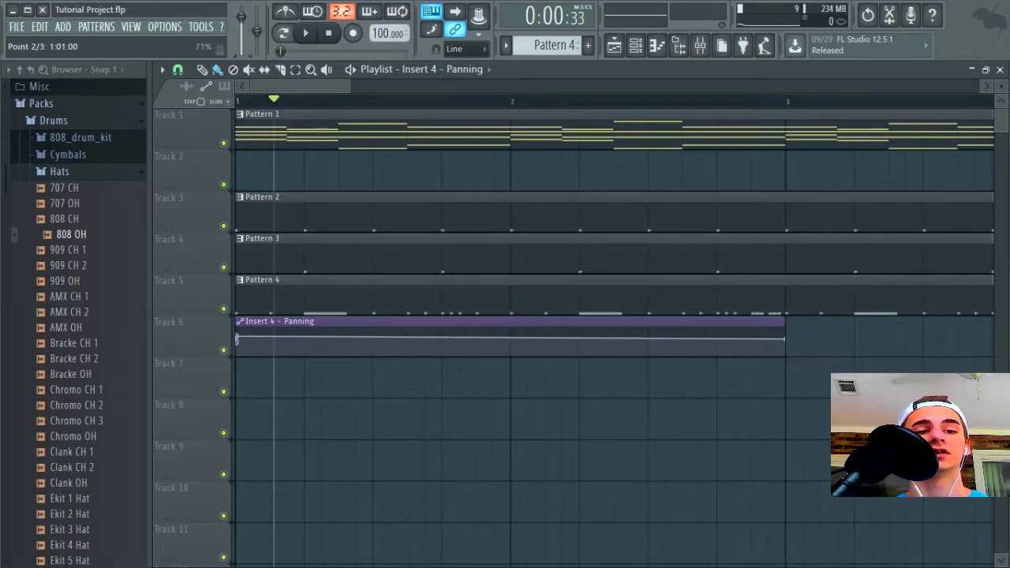
# Raise the panning clip's start point above centre, lower its end point to 26% and set that point to Wave mode
pyautogui.moveTo(237, 342); pyautogui.dragTo(237, 336)
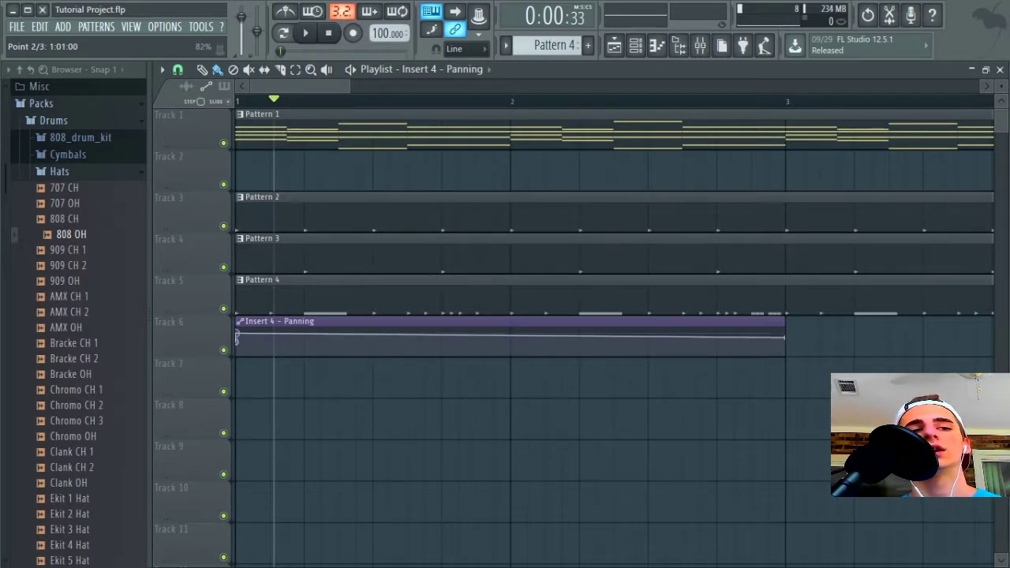
pyautogui.moveTo(236, 333); pyautogui.dragTo(237, 336)
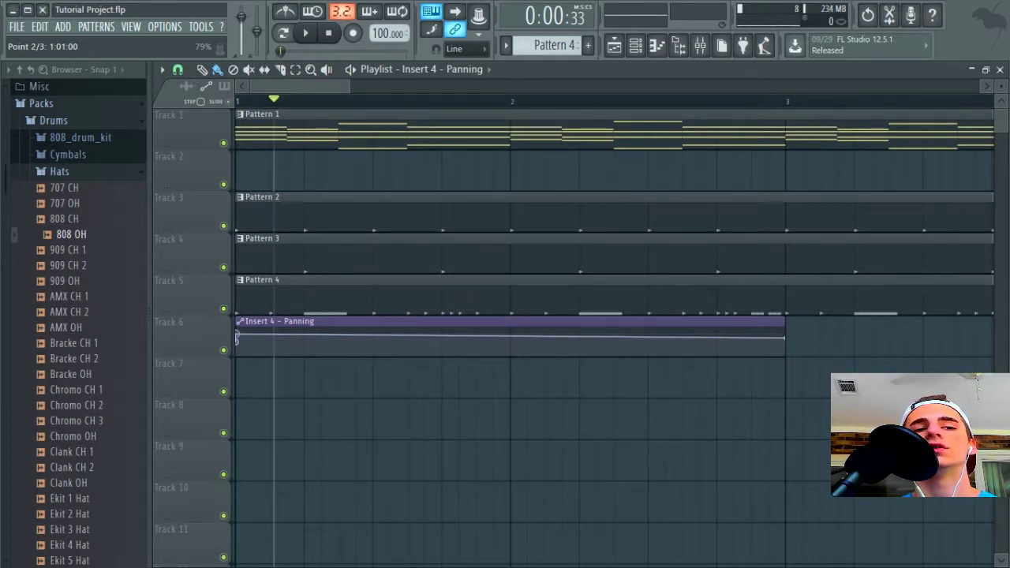
pyautogui.moveTo(237, 336); pyautogui.dragTo(237, 338)
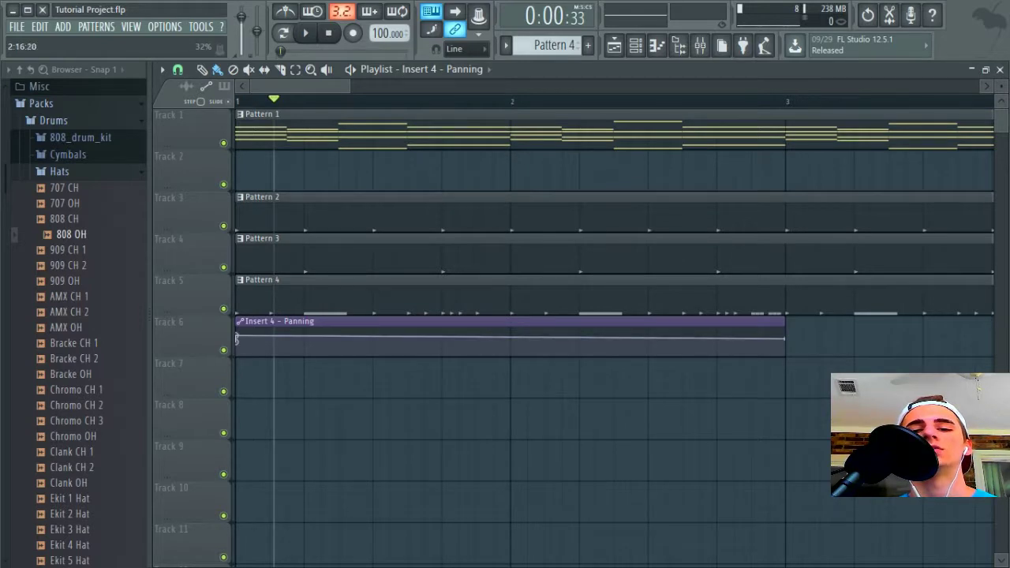
pyautogui.moveTo(784, 338); pyautogui.dragTo(784, 348)
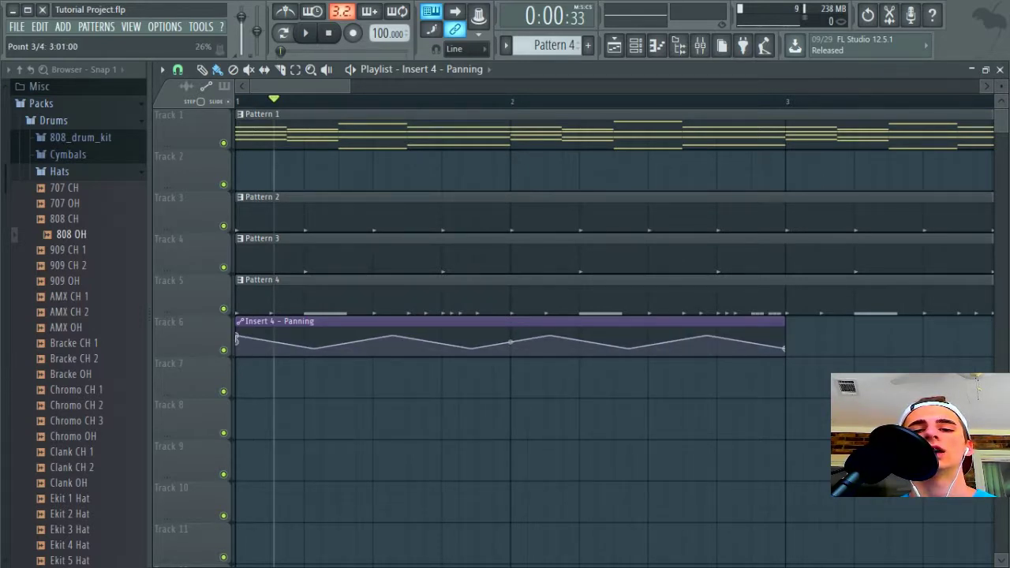
# Try the Single curve mode on the panning clip's end point and switch it back to Wave
pyautogui.rightClick(783, 348)
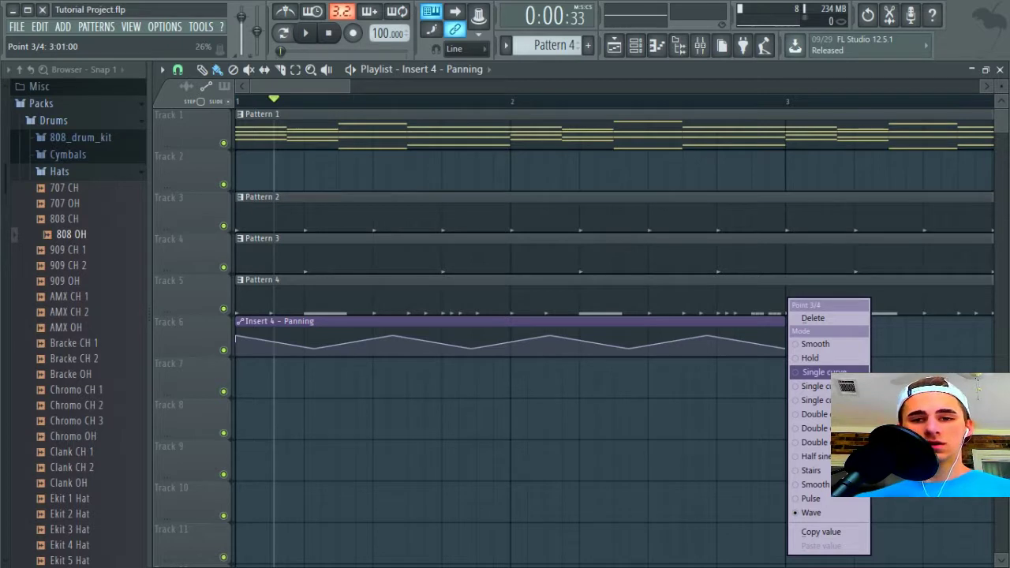
pyautogui.click(827, 372)
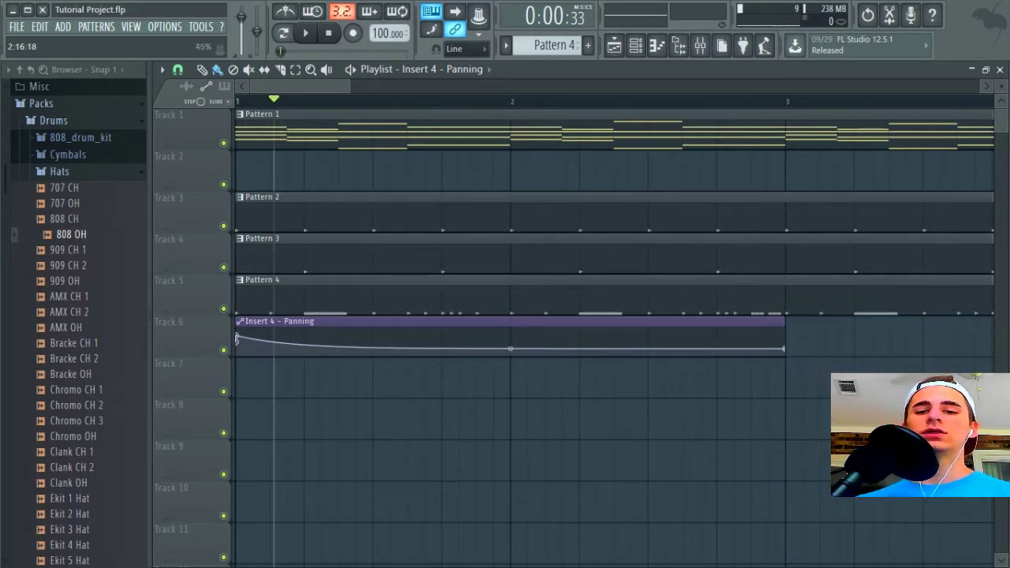
pyautogui.rightClick(784, 347)
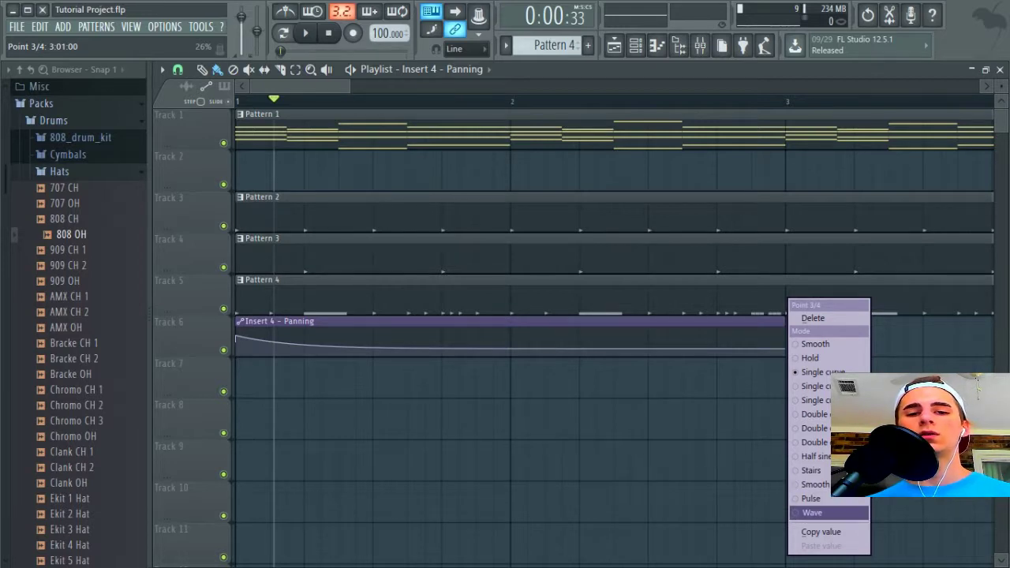
pyautogui.click(810, 512)
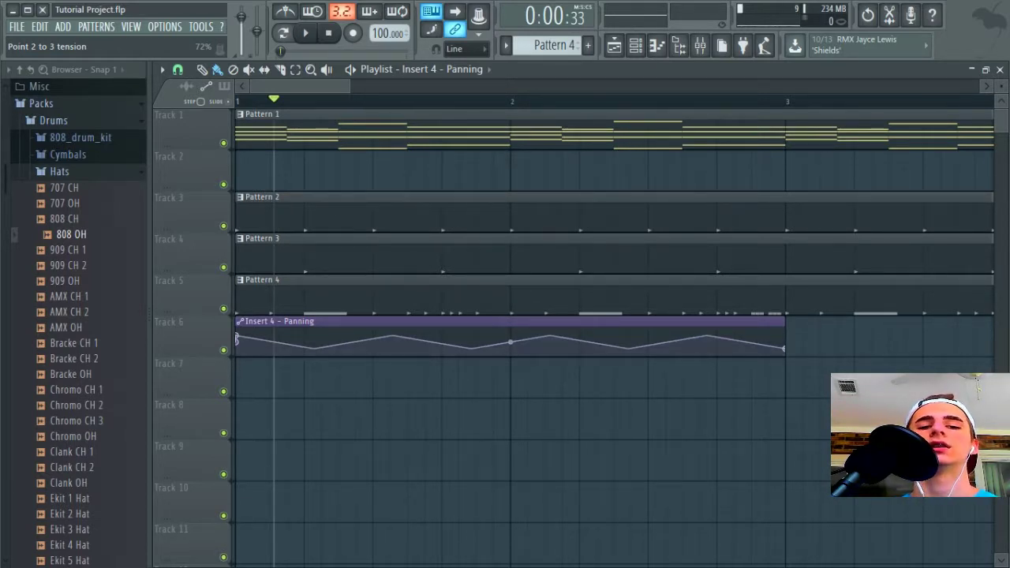
# Adjust the panning wave's tension to 68% for faster left-right swings and audition the beat
pyautogui.moveTo(511, 341); pyautogui.dragTo(510, 355)
pyautogui.moveTo(511, 312); pyautogui.dragTo(510, 323)
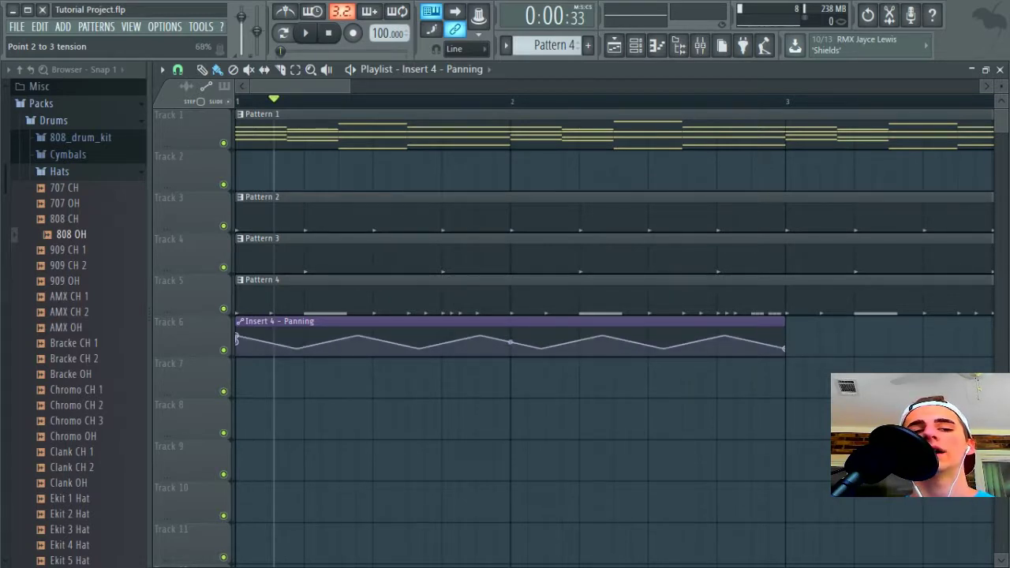
pyautogui.press('space')
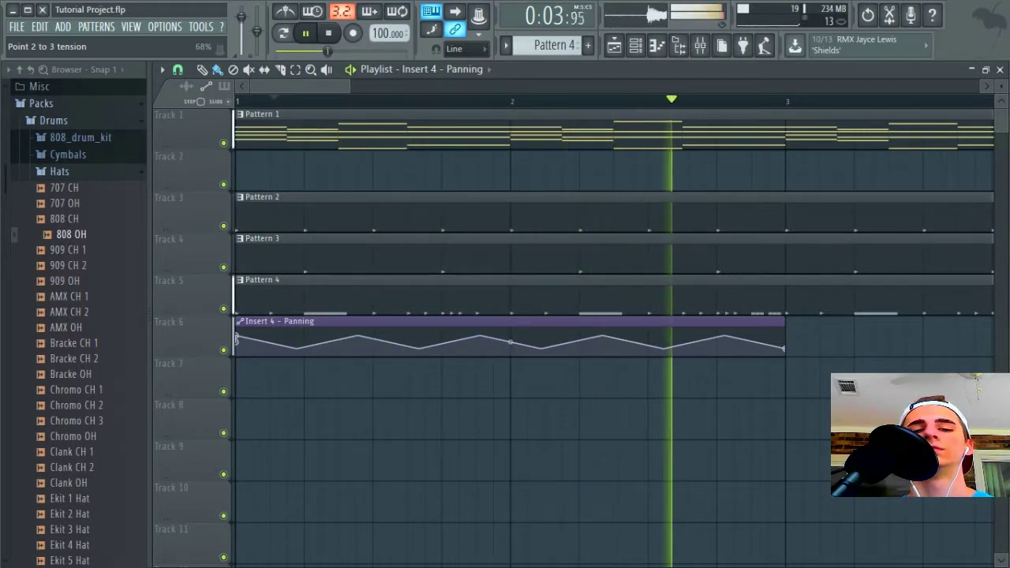
pyautogui.press('space')
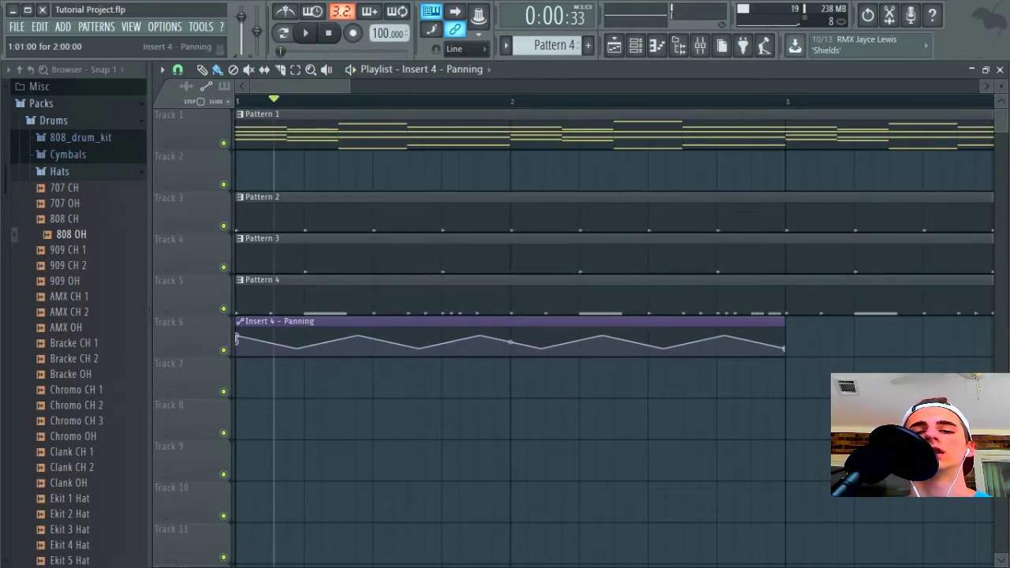
# Place a second Insert 4 panning clip on Track 6 from bar 3 to bar 5, audition the beat and open the mixer
pyautogui.click(815, 337)
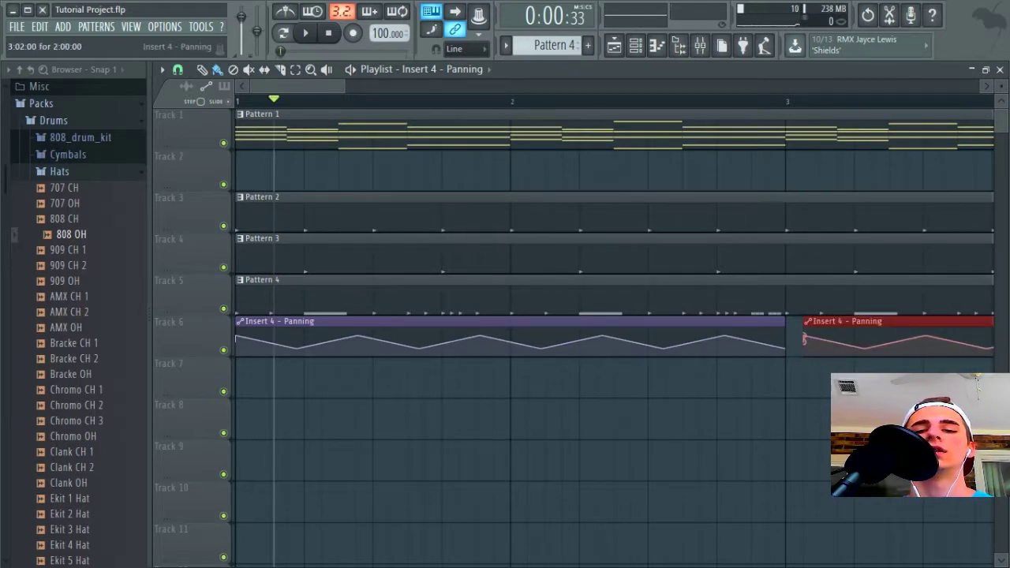
pyautogui.moveTo(830, 338); pyautogui.dragTo(814, 337)
pyautogui.hscroll(5, 769, 337)
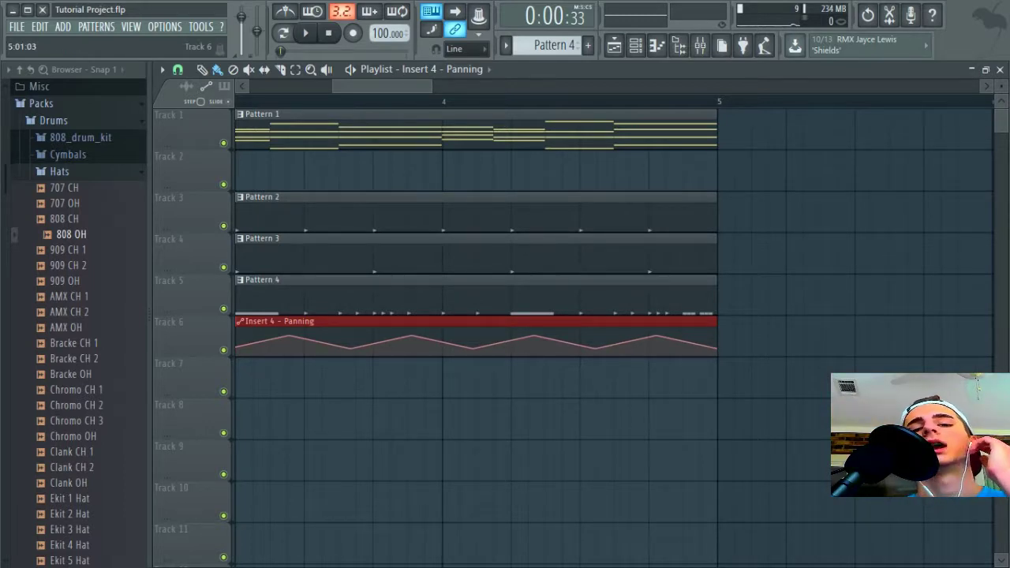
pyautogui.hscroll(-5, 710, 298)
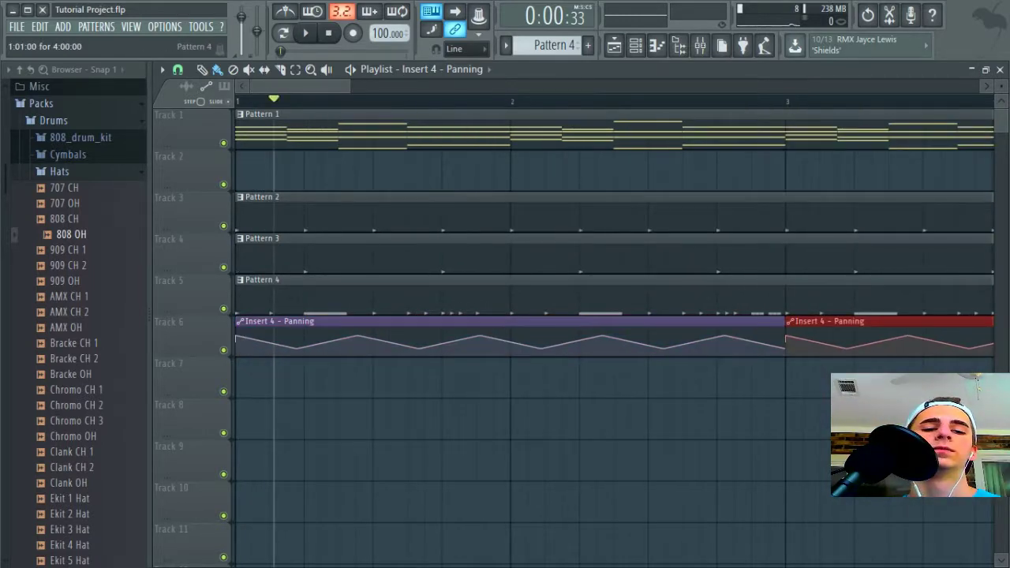
pyautogui.press('space')
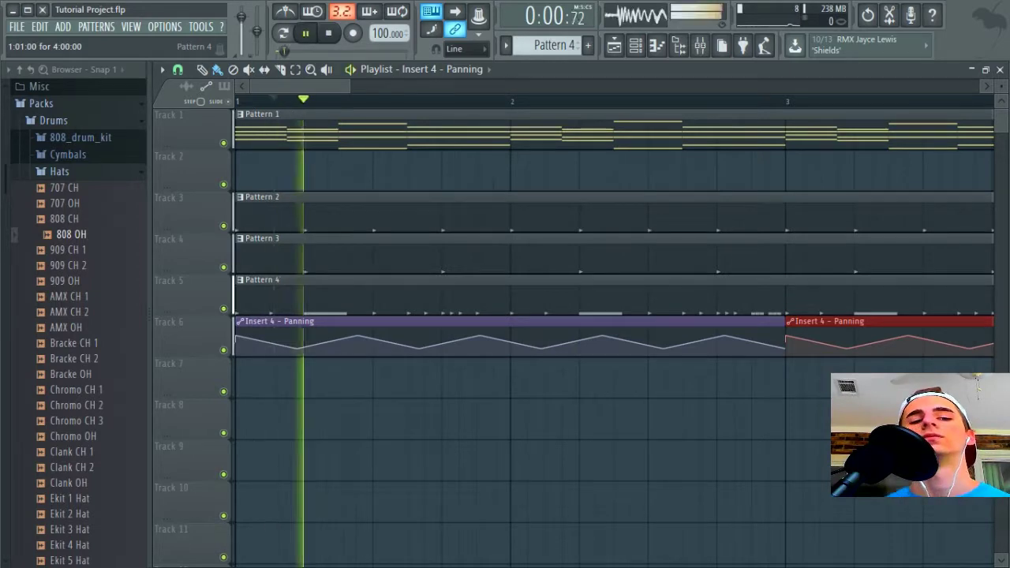
pyautogui.press('space')
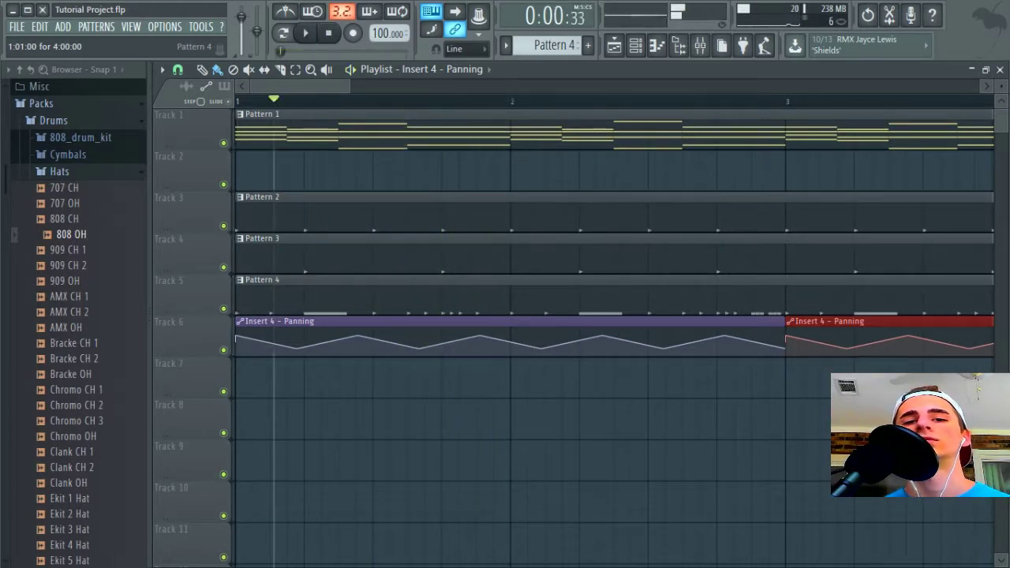
pyautogui.click(699, 45)
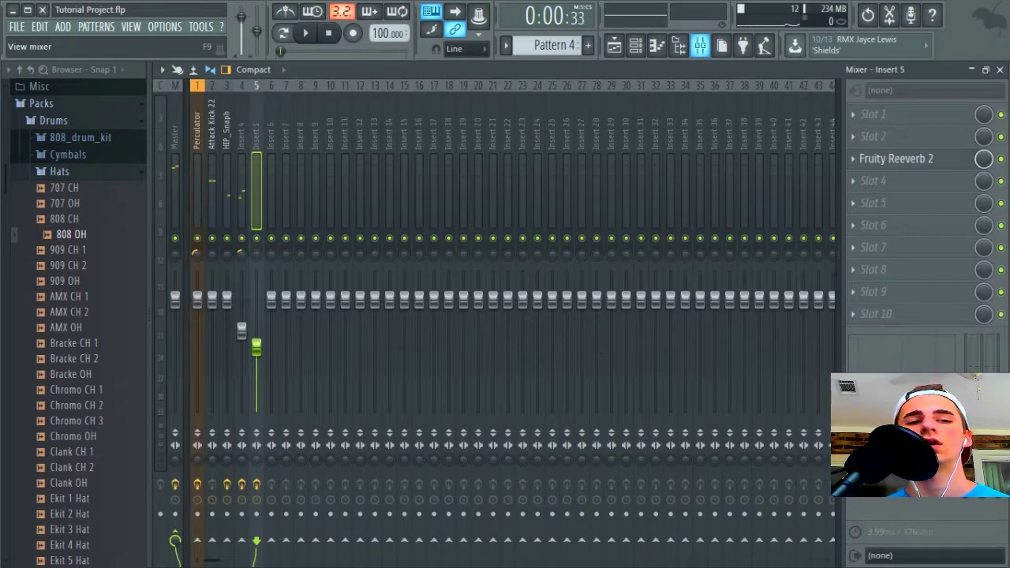